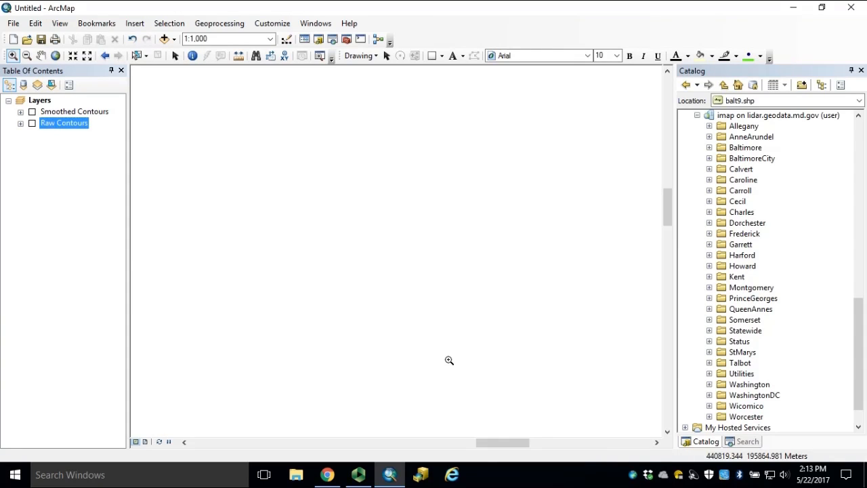
Step: Compare the Smoothed Contours and Raw Contours layers by switching their visibility on and off
{"action": "left_click", "coordinate": [32, 113]}
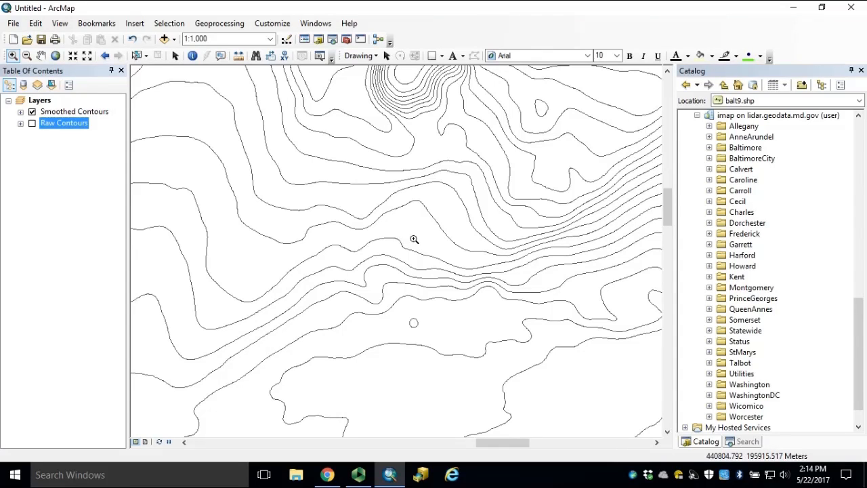
{"action": "left_click", "coordinate": [31, 112], "text": "ctrl"}
{"action": "left_click", "coordinate": [32, 112]}
{"action": "left_click", "coordinate": [33, 123]}
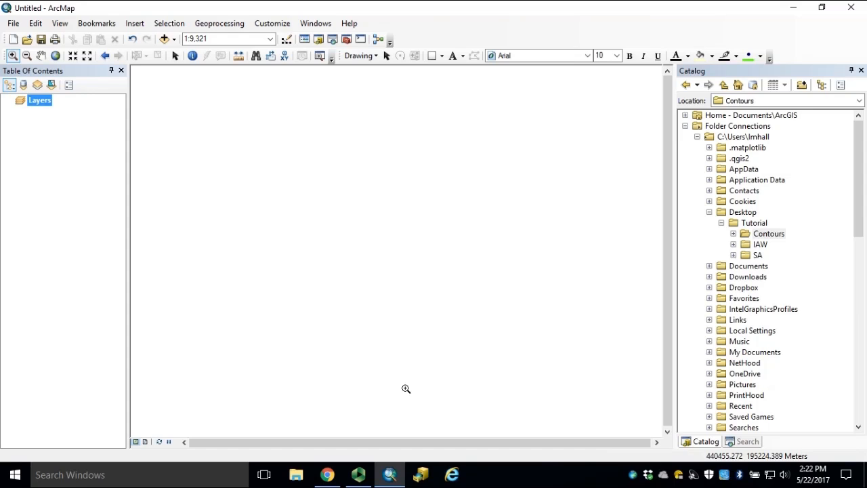
Step: Add the balt_c raster from the Tutorial's Contours folder to the map
{"action": "left_click", "coordinate": [734, 234]}
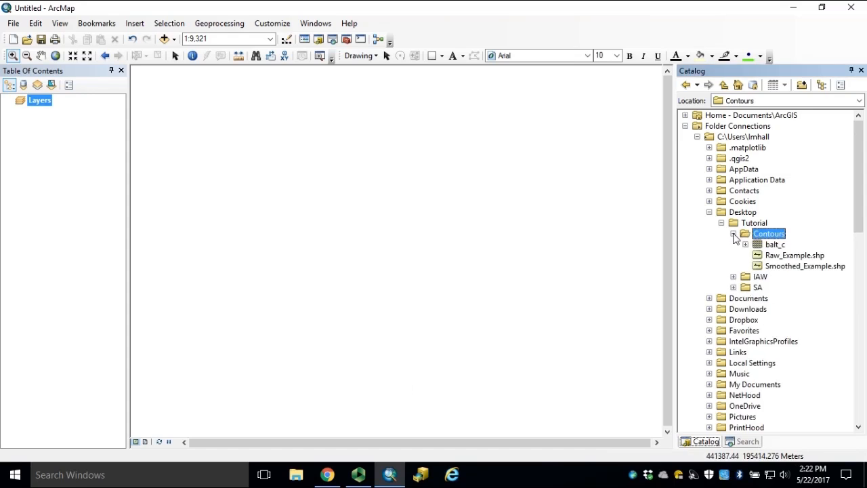
{"action": "left_click_drag", "start_coordinate": [775, 244], "coordinate": [351, 249]}
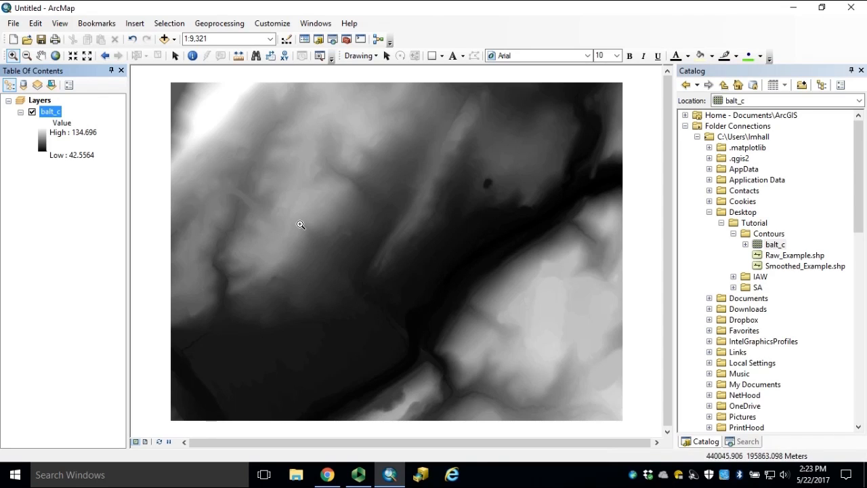
Step: Check in the list of available extensions that Spatial Analyst is enabled
{"action": "left_click", "coordinate": [275, 27]}
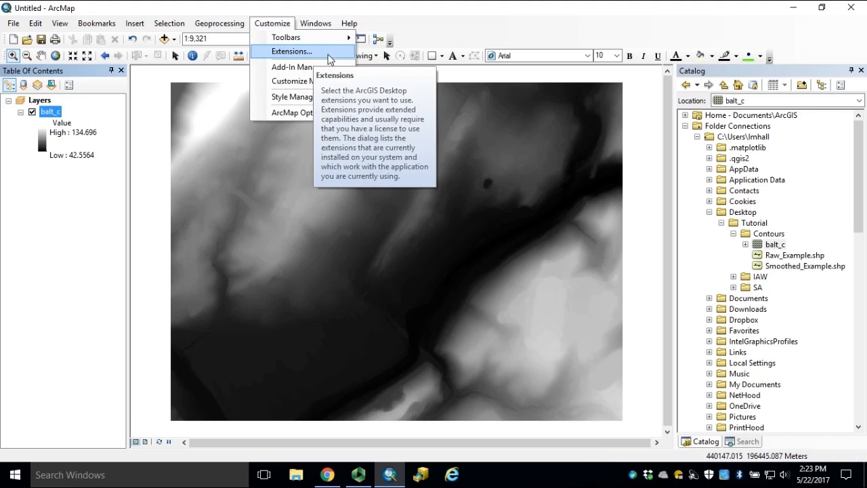
{"action": "left_click", "coordinate": [291, 51]}
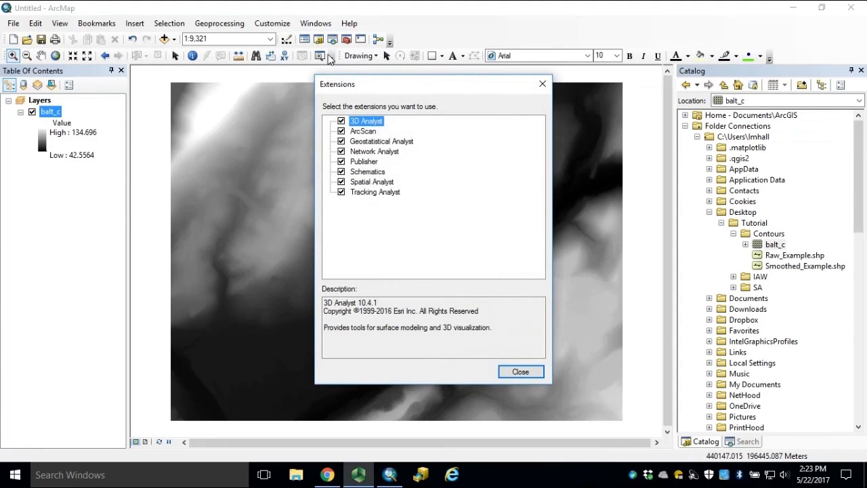
{"action": "left_click", "coordinate": [372, 181]}
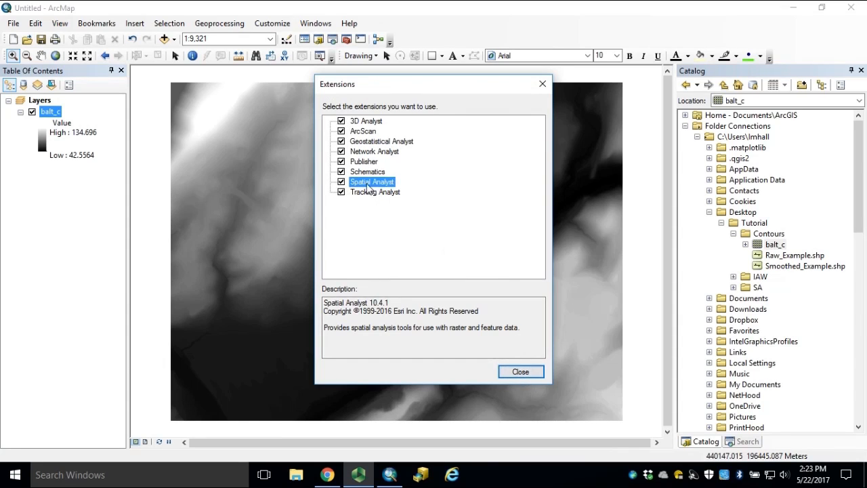
{"action": "left_click", "coordinate": [523, 372]}
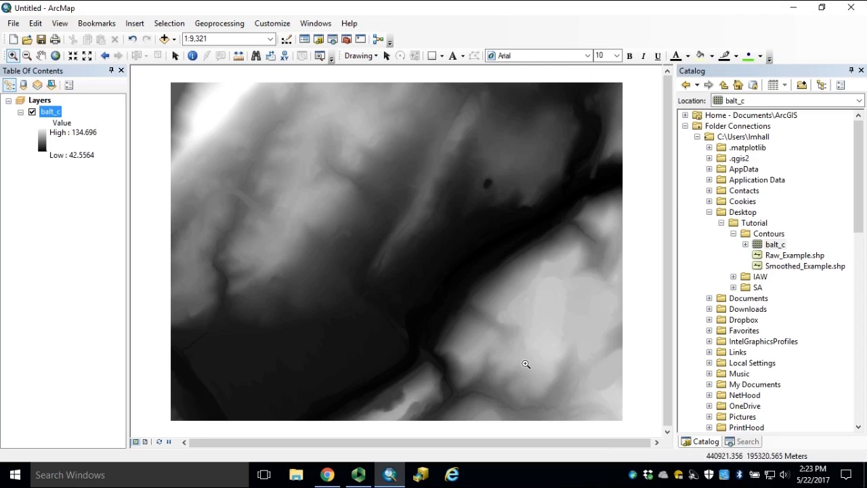
Step: Search for "raster calculator" and open the Raster Calculator (Spatial Analyst) tool
{"action": "left_click", "coordinate": [748, 441]}
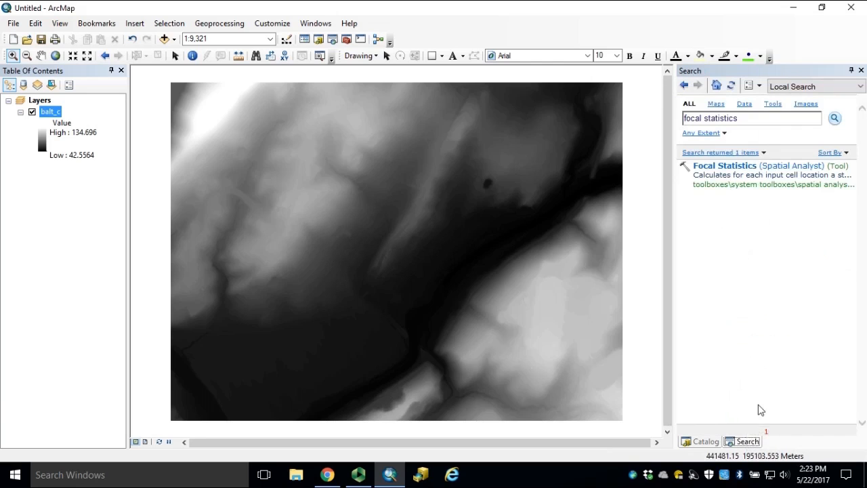
{"action": "left_click", "coordinate": [742, 119]}
{"action": "key", "text": "BackSpace"}
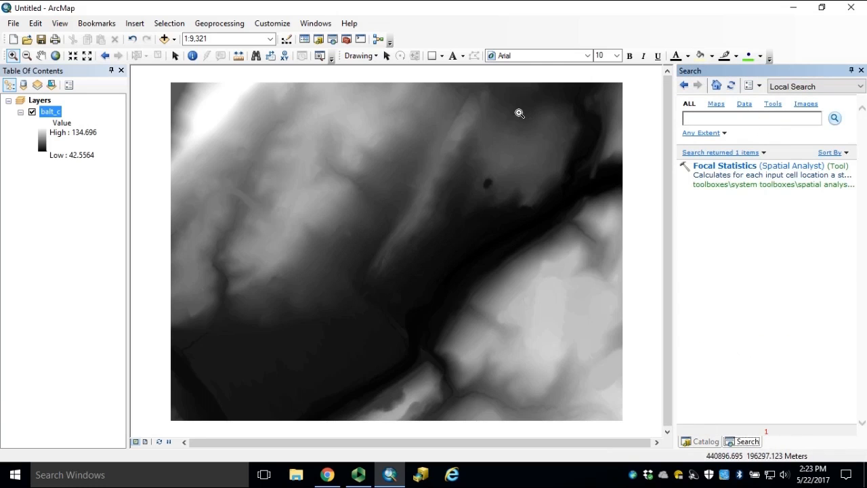
{"action": "type", "text": "raster calculator"}
{"action": "key", "text": "Return"}
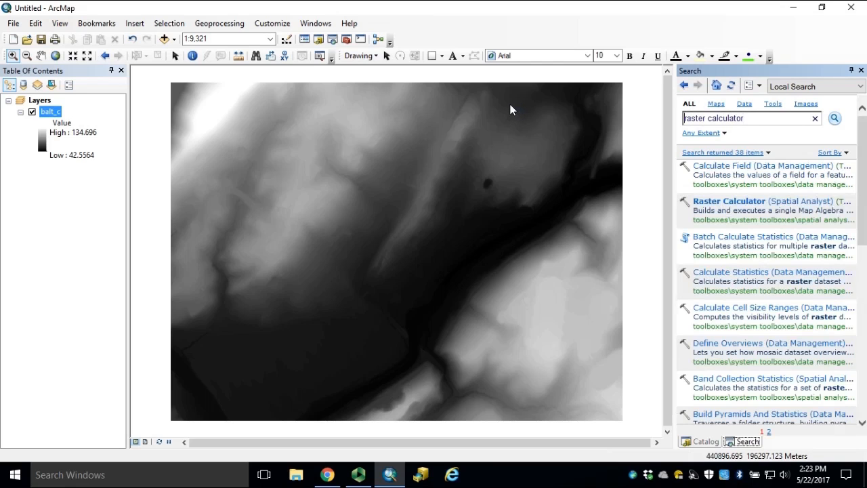
{"action": "left_click", "coordinate": [747, 206]}
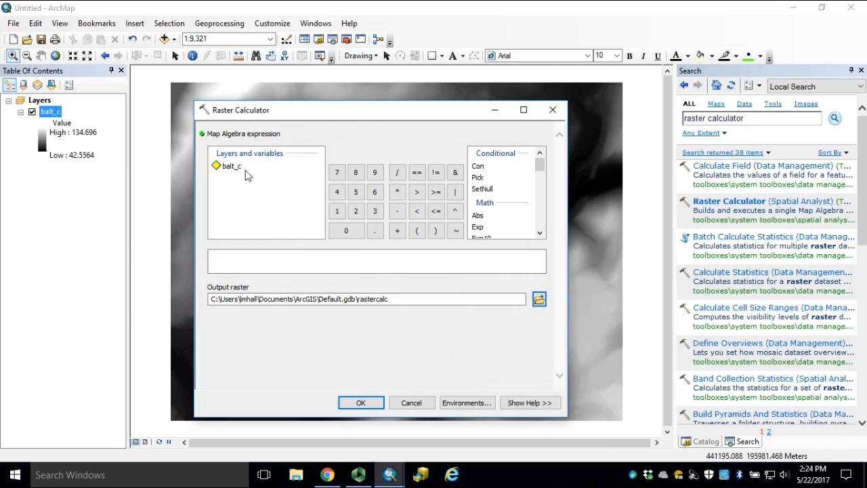
Step: Build the map algebra expression "balt_c" * 3.28084 to convert the elevations from metres to feet
{"action": "double_click", "coordinate": [231, 168]}
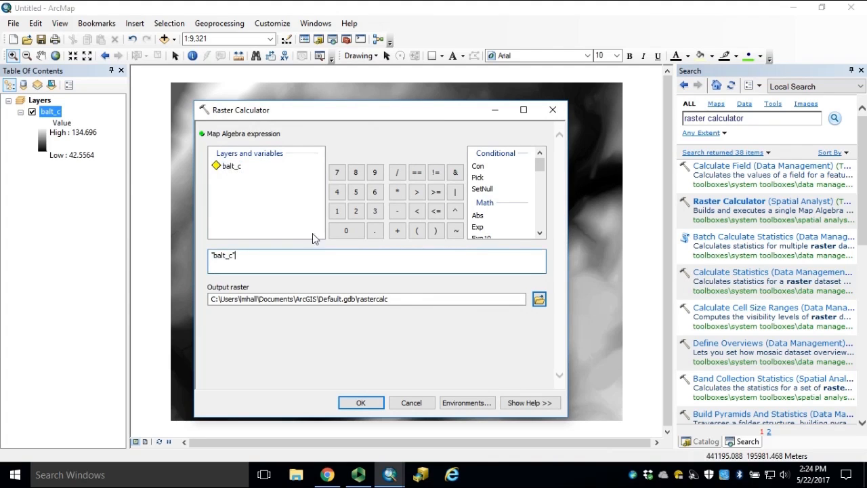
{"action": "left_click", "coordinate": [399, 193]}
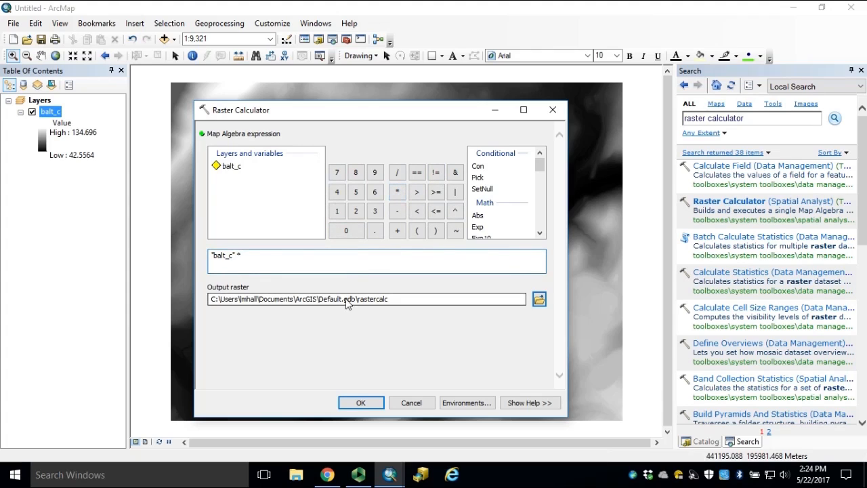
{"action": "type", "text": "3.28084"}
Step: Name the output raster balt_c_ft in the Contours folder and run the calculation
{"action": "left_click", "coordinate": [539, 299]}
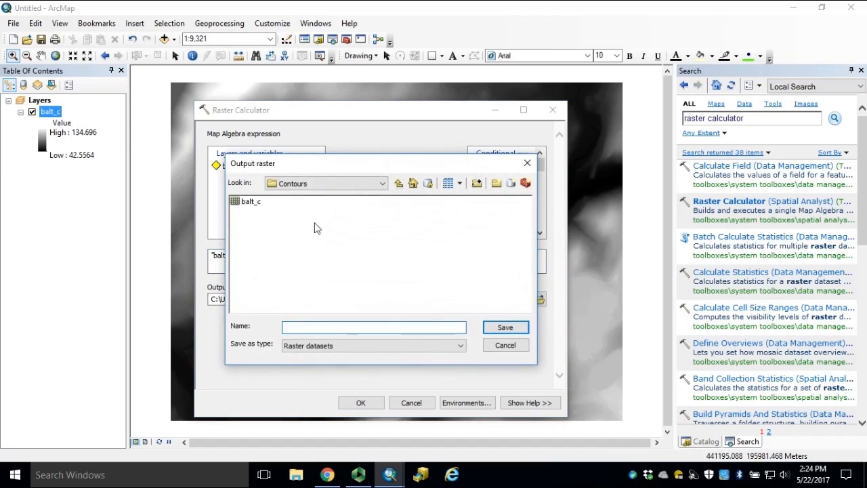
{"action": "left_click", "coordinate": [248, 202]}
{"action": "left_click", "coordinate": [309, 327]}
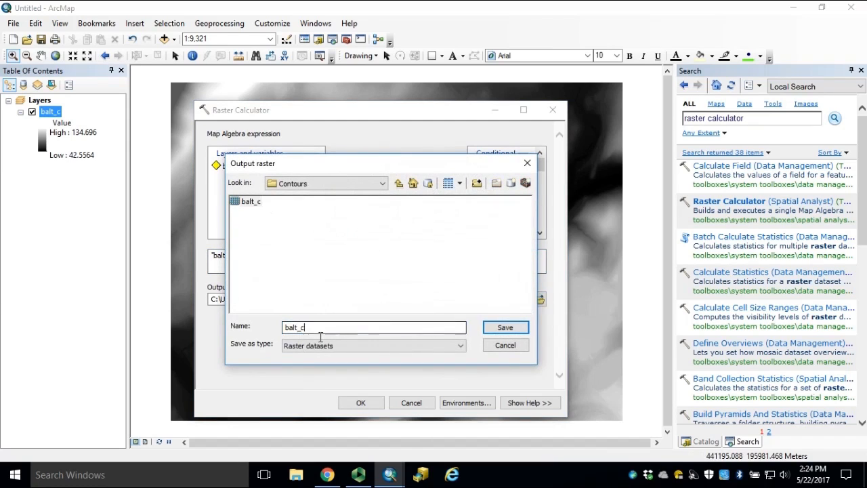
{"action": "type", "text": "_ft"}
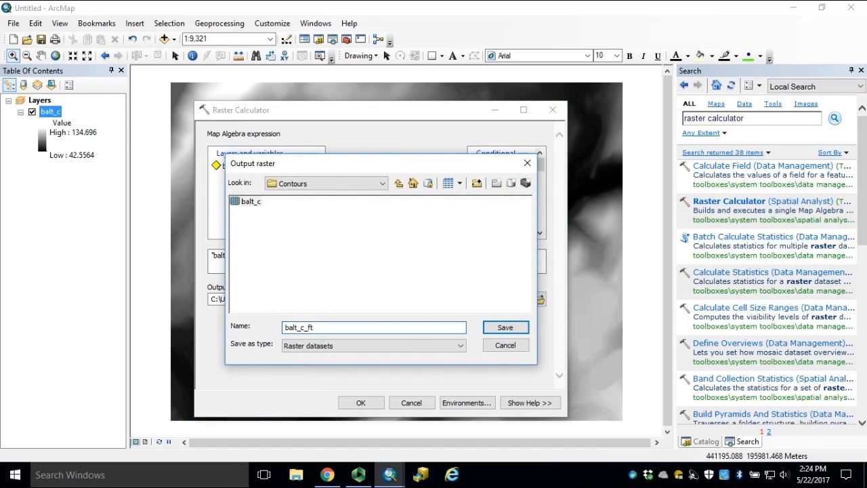
{"action": "left_click", "coordinate": [505, 328]}
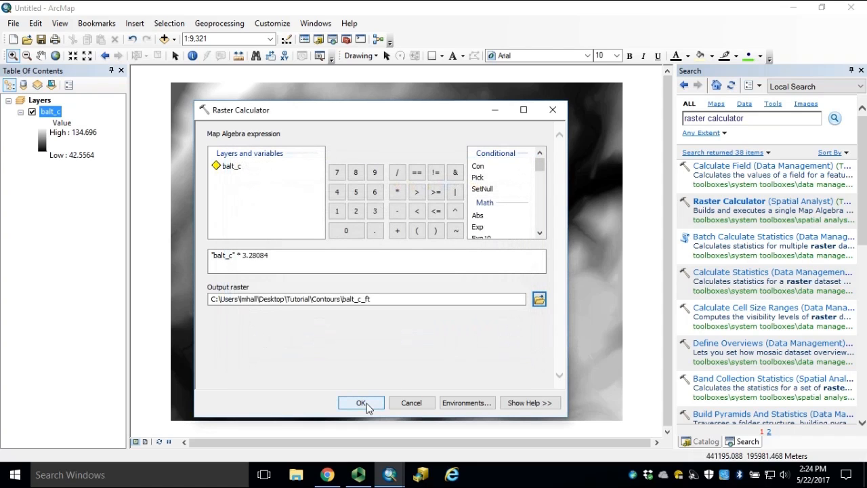
{"action": "left_click", "coordinate": [361, 403]}
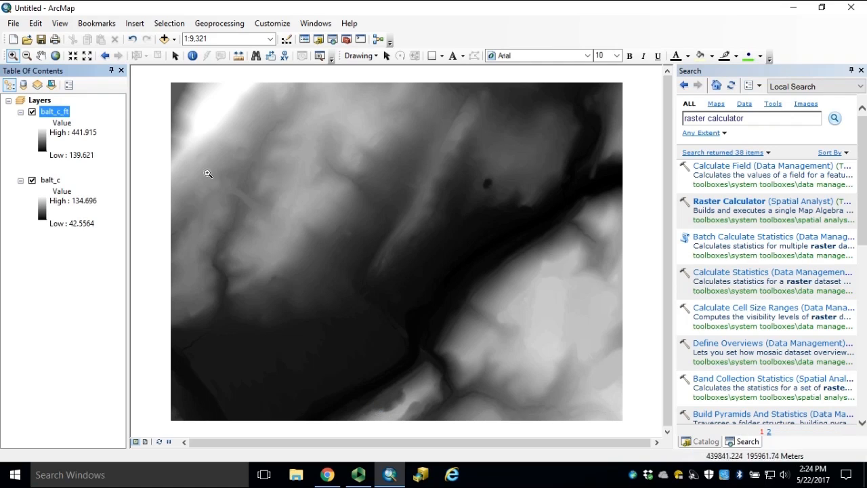
Step: Hide the original balt_c layer and remove it from the map
{"action": "left_click", "coordinate": [32, 180]}
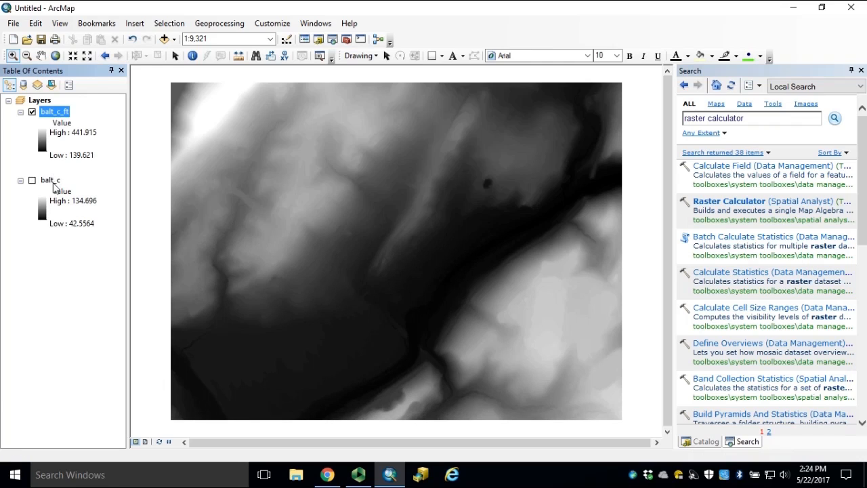
{"action": "left_click", "coordinate": [51, 181]}
{"action": "right_click", "coordinate": [50, 182]}
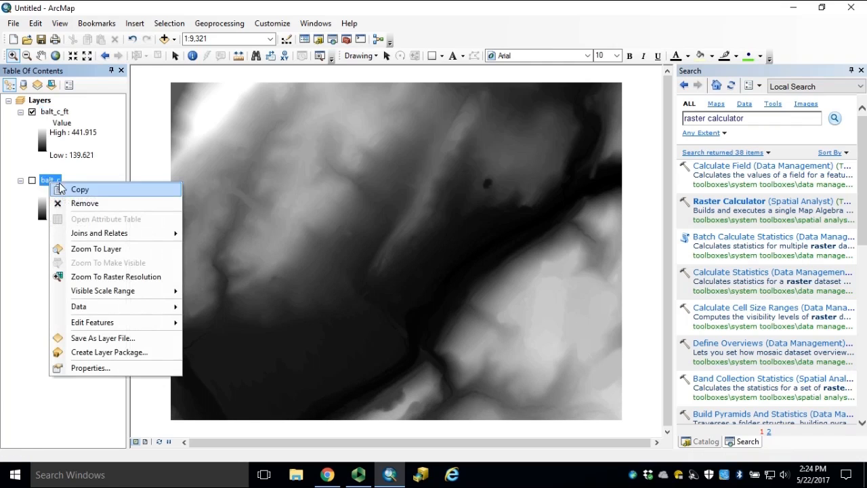
{"action": "left_click", "coordinate": [104, 205]}
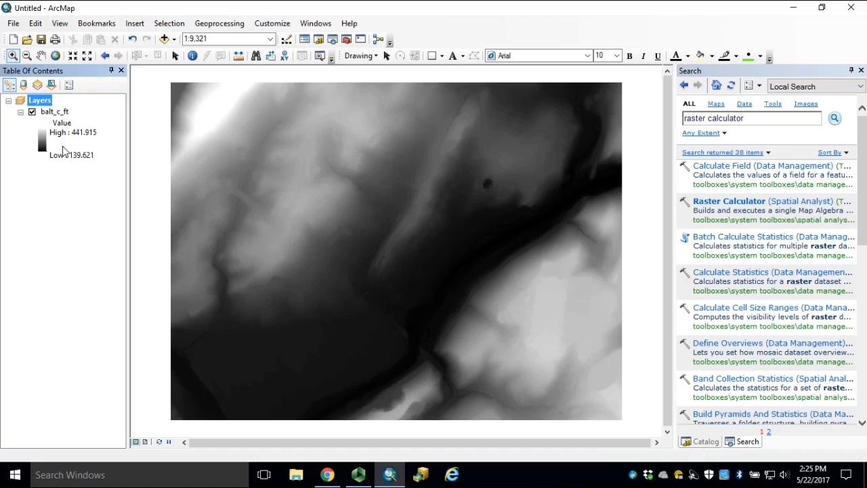
Step: Search for "focal statistics" and open the Focal Statistics (Spatial Analyst) tool
{"action": "left_click", "coordinate": [757, 120]}
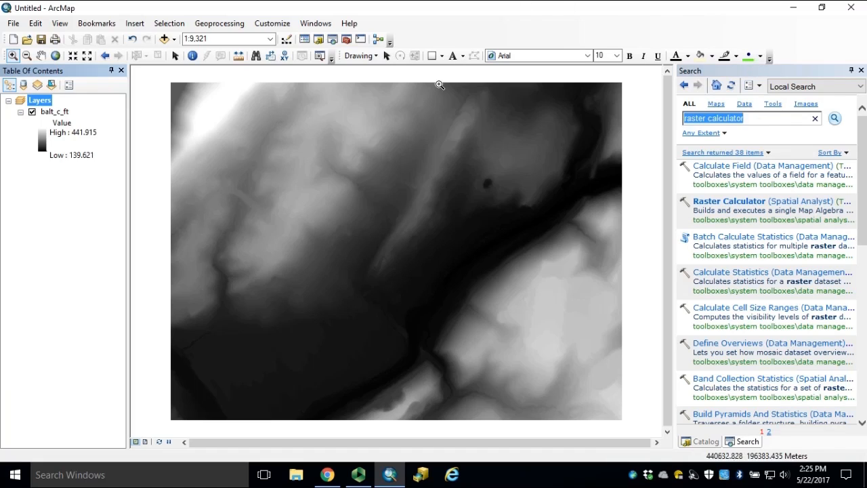
{"action": "type", "text": "focal s"}
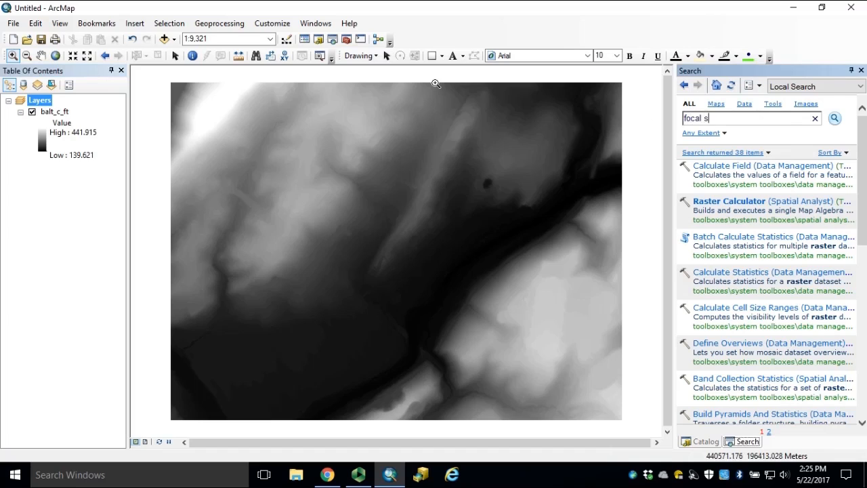
{"action": "type", "text": "tatistics"}
{"action": "key", "text": "Return"}
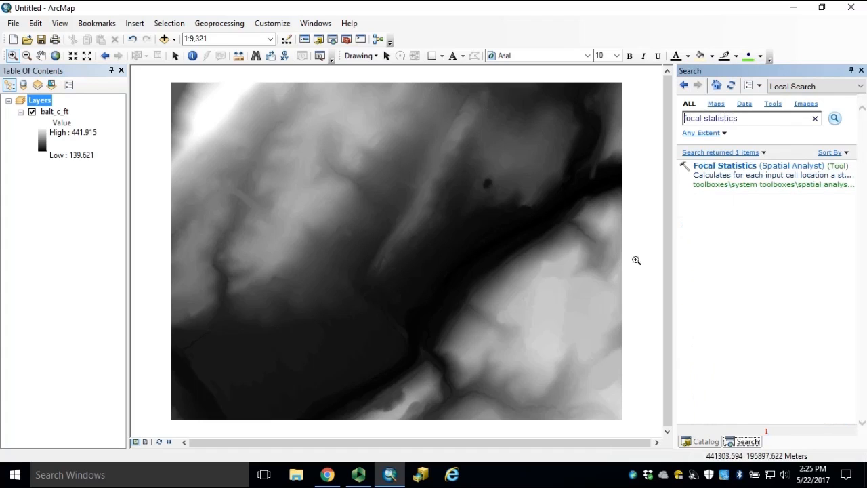
{"action": "left_click", "coordinate": [745, 173]}
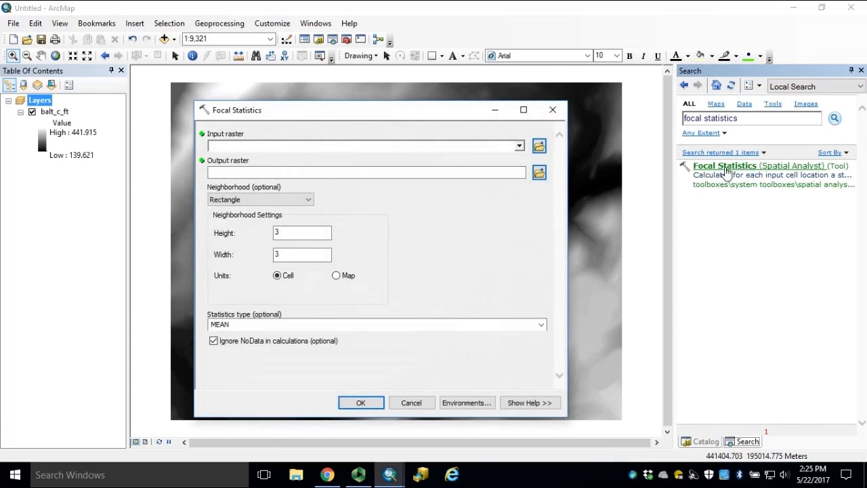
Step: Set balt_c_ft as the input raster and save the output raster as balt_c_ft_9 in the Contours folder
{"action": "left_click", "coordinate": [519, 146]}
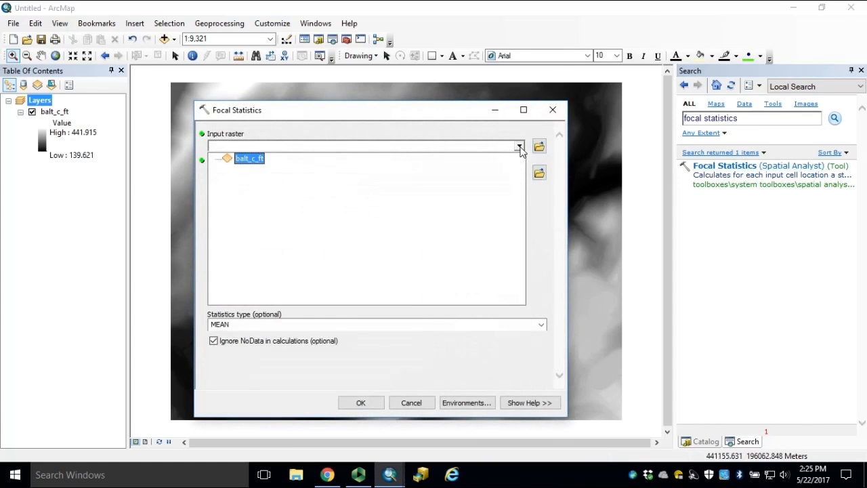
{"action": "left_click", "coordinate": [260, 163]}
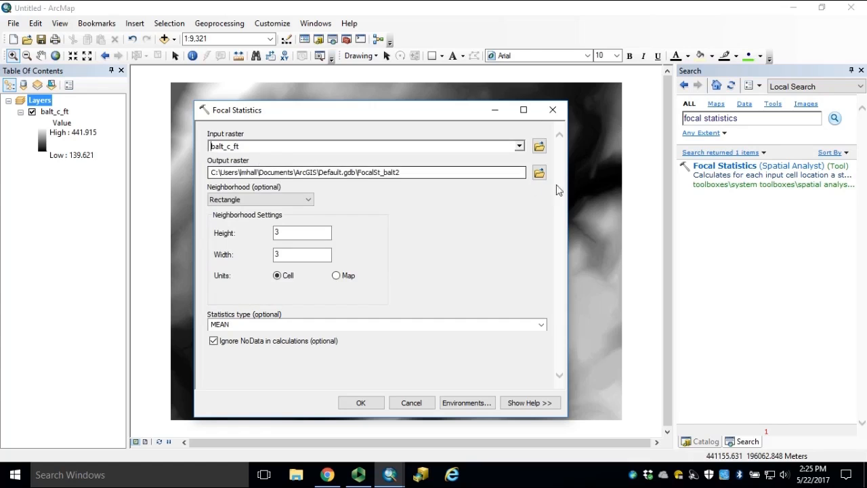
{"action": "left_click", "coordinate": [540, 172]}
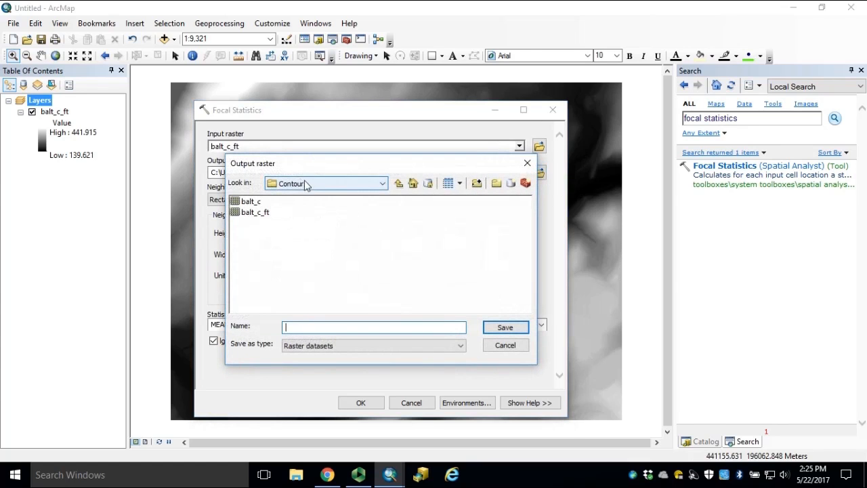
{"action": "left_click", "coordinate": [256, 212]}
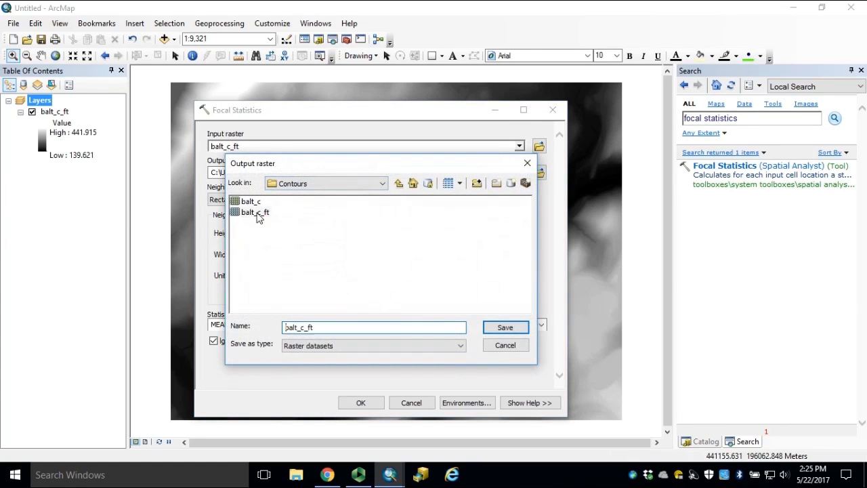
{"action": "left_click", "coordinate": [335, 328]}
{"action": "type", "text": "_9"}
{"action": "left_click", "coordinate": [514, 330]}
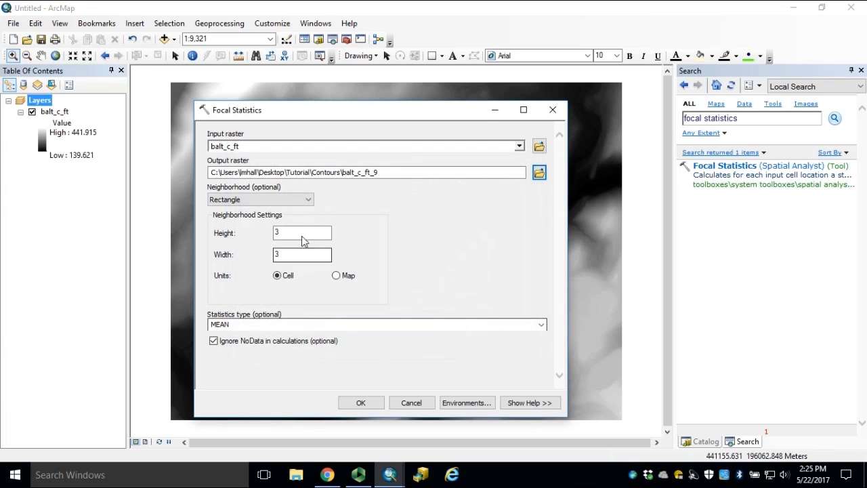
Step: Set the rectangular neighborhood's height and width to 9 cells each and run Focal Statistics
{"action": "left_click", "coordinate": [290, 233]}
{"action": "double_click", "coordinate": [284, 232]}
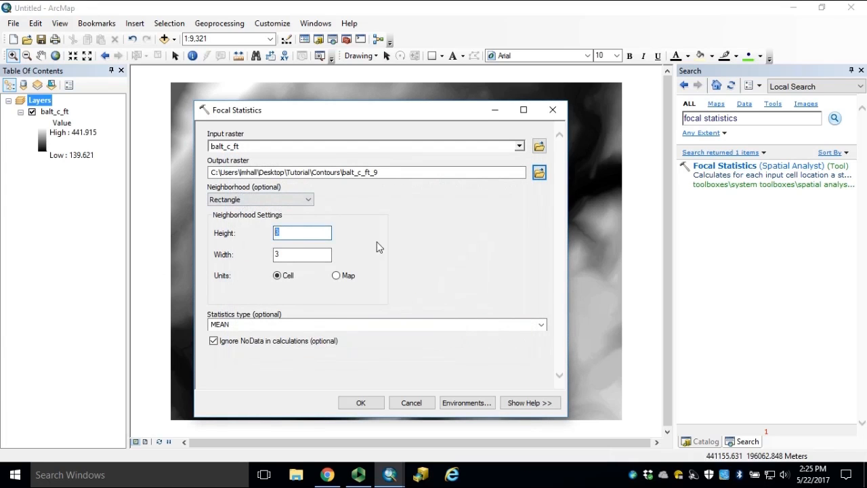
{"action": "type", "text": "9"}
{"action": "left_click", "coordinate": [284, 254]}
{"action": "double_click", "coordinate": [284, 255]}
{"action": "type", "text": "9"}
{"action": "left_click", "coordinate": [363, 405]}
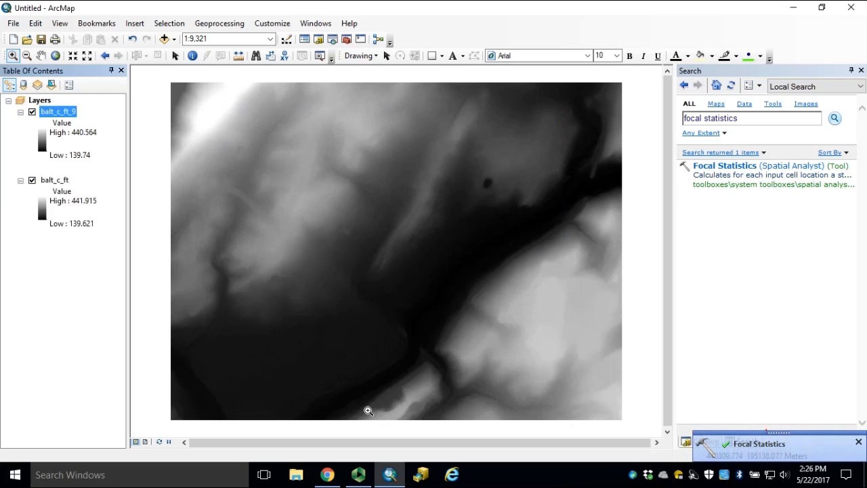
Step: Compare the smoothed balt_c_ft_9 raster with balt_c_ft by repeatedly switching the smoothed layer's visibility
{"action": "left_click", "coordinate": [32, 112]}
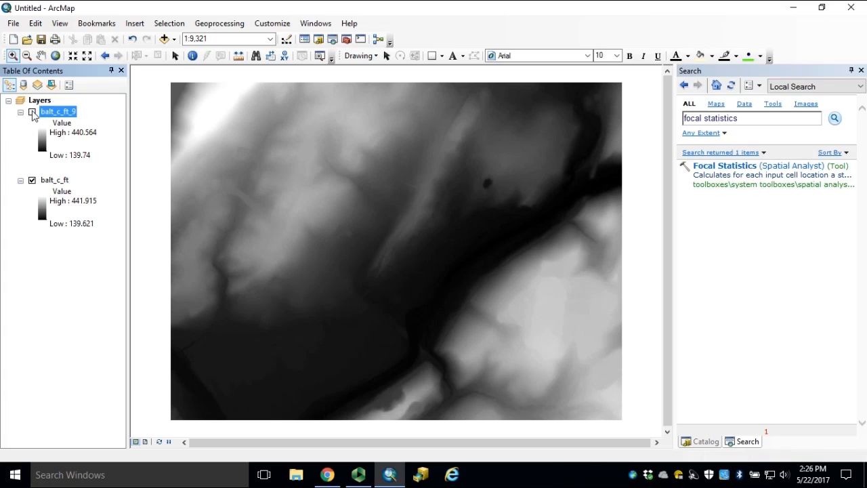
{"action": "left_click", "coordinate": [31, 113]}
{"action": "left_click", "coordinate": [32, 112]}
{"action": "left_click", "coordinate": [32, 113]}
{"action": "left_click", "coordinate": [32, 112]}
{"action": "left_click", "coordinate": [32, 113]}
Step: Search for "contour" and open the Contour (Spatial Analyst) tool
{"action": "left_click_drag", "start_coordinate": [745, 119], "coordinate": [542, 121]}
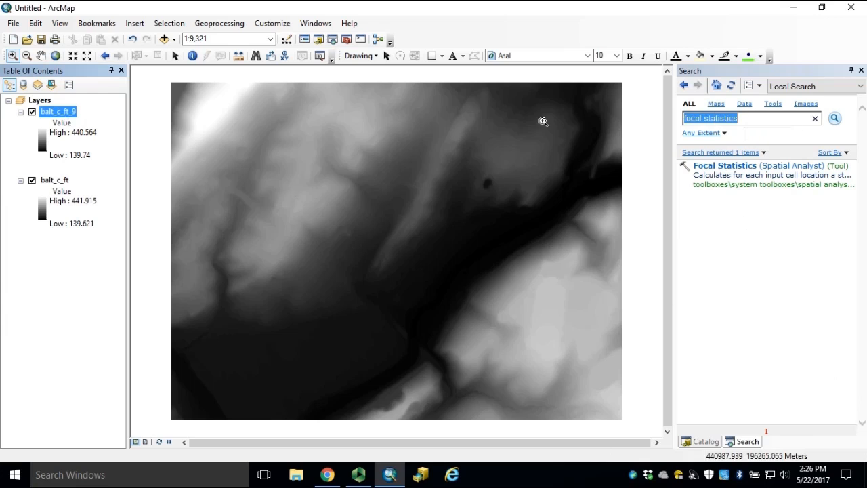
{"action": "type", "text": "contour"}
{"action": "key", "text": "Return"}
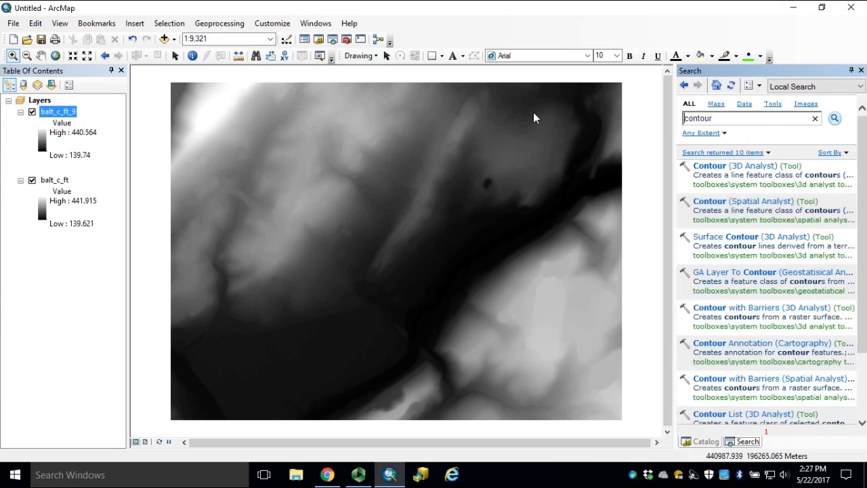
{"action": "left_click", "coordinate": [724, 205]}
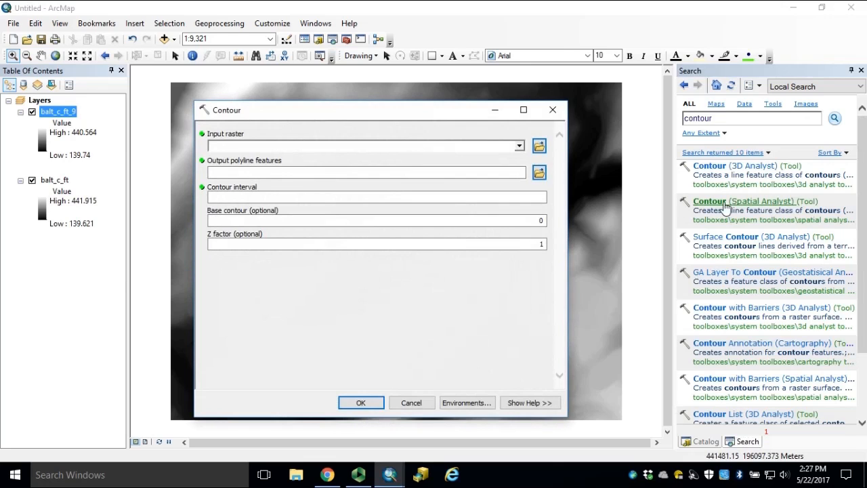
Step: Set balt_c_ft_9 as the input raster and save the output polyline features as Balt_9x9 in the Contours folder
{"action": "left_click", "coordinate": [520, 147]}
{"action": "left_click", "coordinate": [258, 157]}
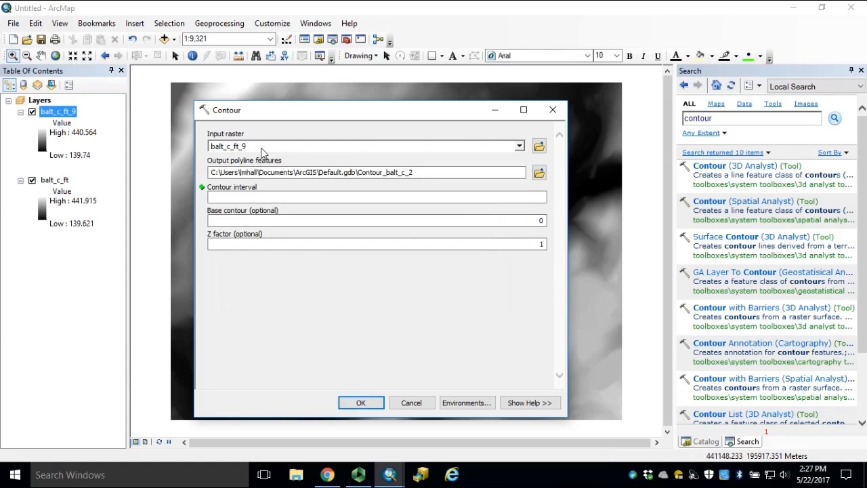
{"action": "left_click", "coordinate": [540, 174]}
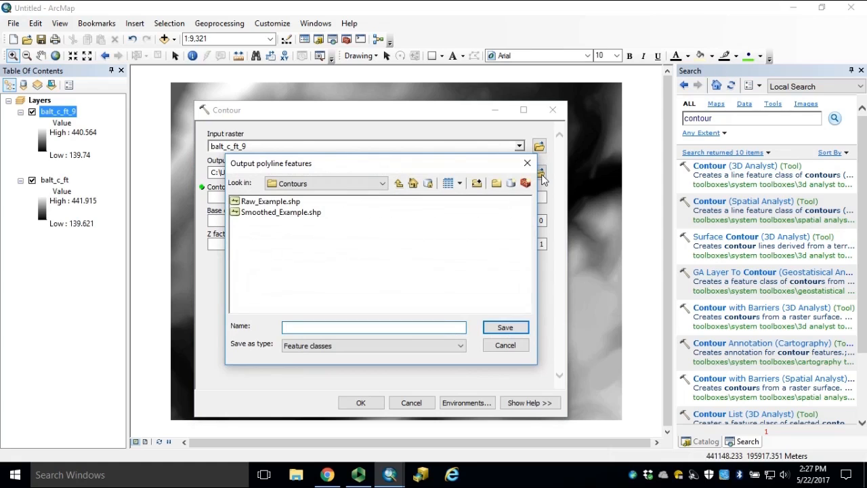
{"action": "left_click_drag", "start_coordinate": [332, 166], "coordinate": [393, 164]}
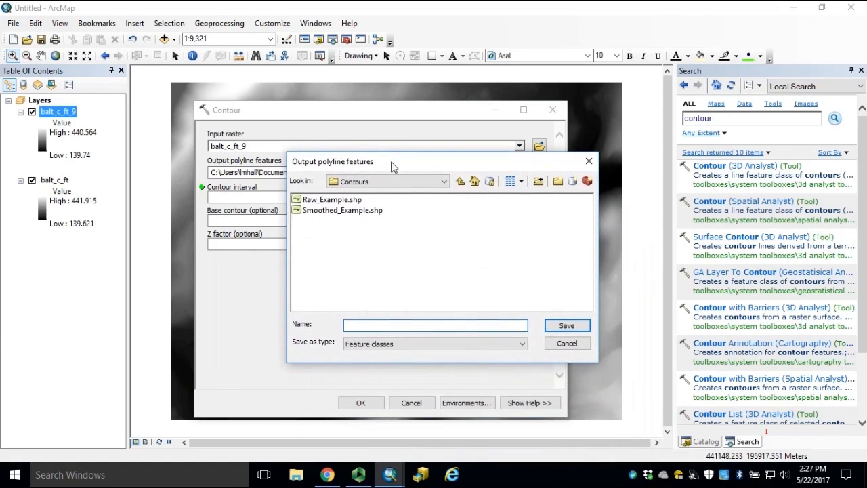
{"action": "left_click", "coordinate": [445, 182]}
{"action": "left_click", "coordinate": [381, 248]}
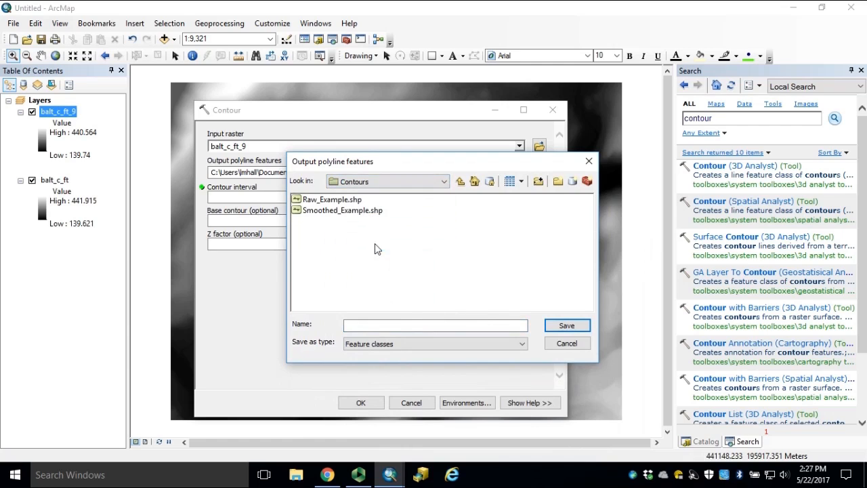
{"action": "left_click", "coordinate": [377, 326]}
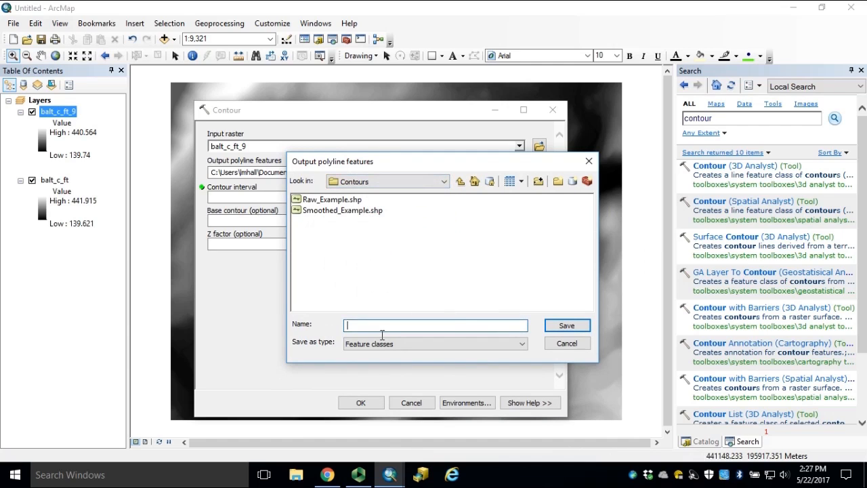
{"action": "type", "text": "Balt_9x9"}
{"action": "left_click", "coordinate": [573, 328]}
Step: Set the contour interval to 1 and run the Contour tool on the smoothed raster
{"action": "left_click", "coordinate": [521, 197]}
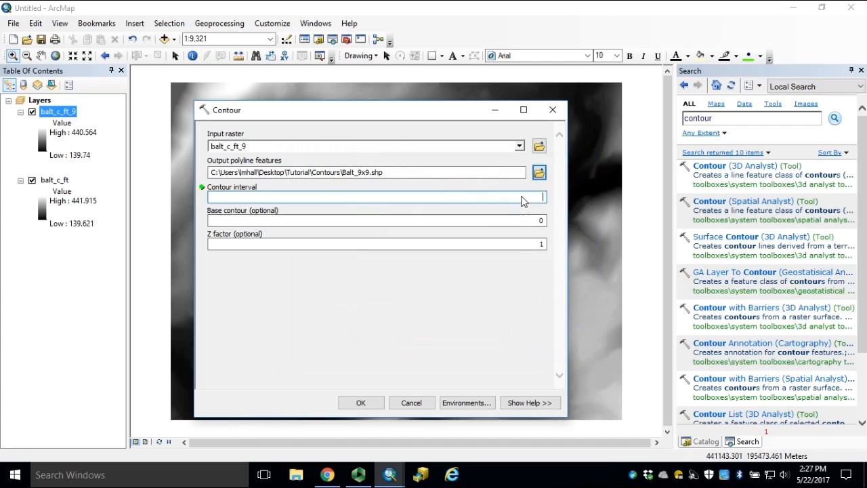
{"action": "type", "text": "1"}
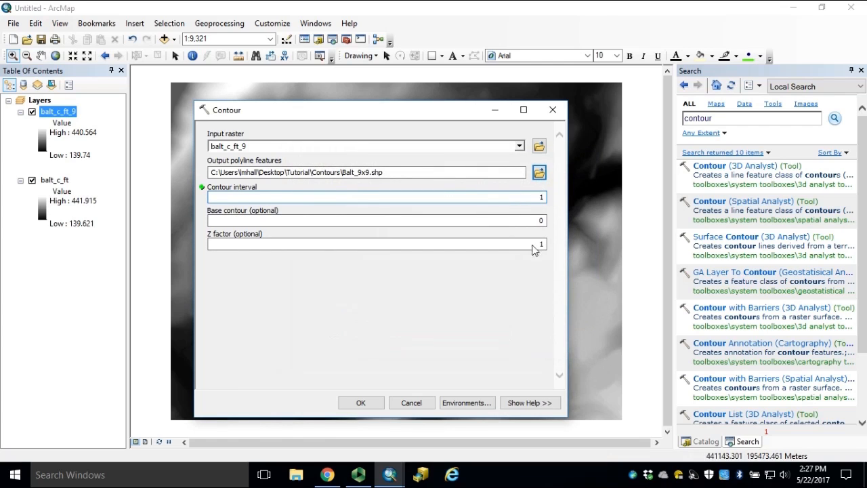
{"action": "left_click", "coordinate": [360, 403]}
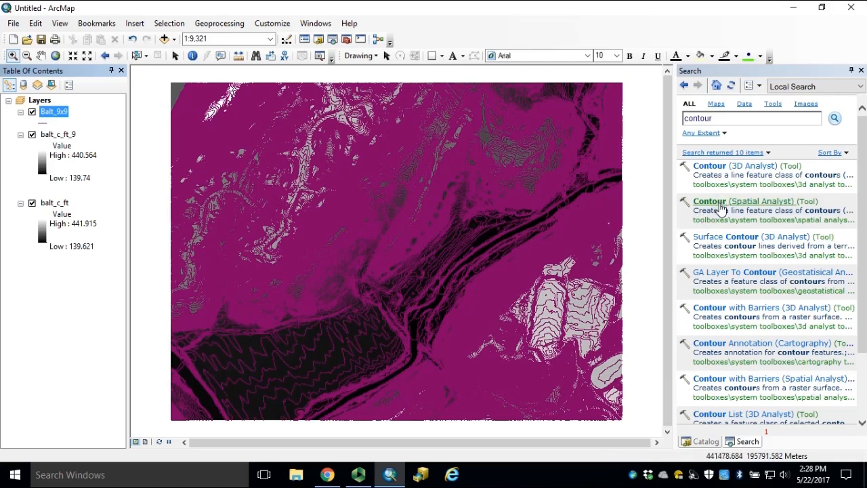
Step: Reopen the Contour (Spatial Analyst) tool and set balt_c_ft as the input raster
{"action": "left_click", "coordinate": [718, 200]}
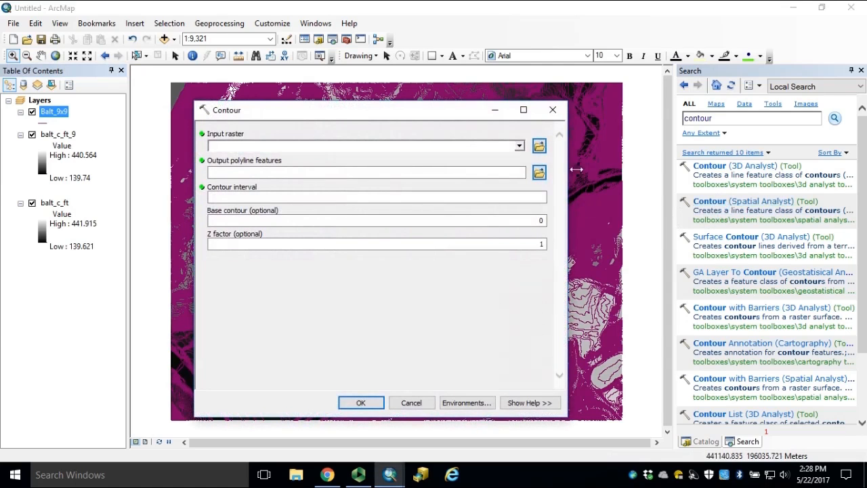
{"action": "left_click", "coordinate": [519, 146]}
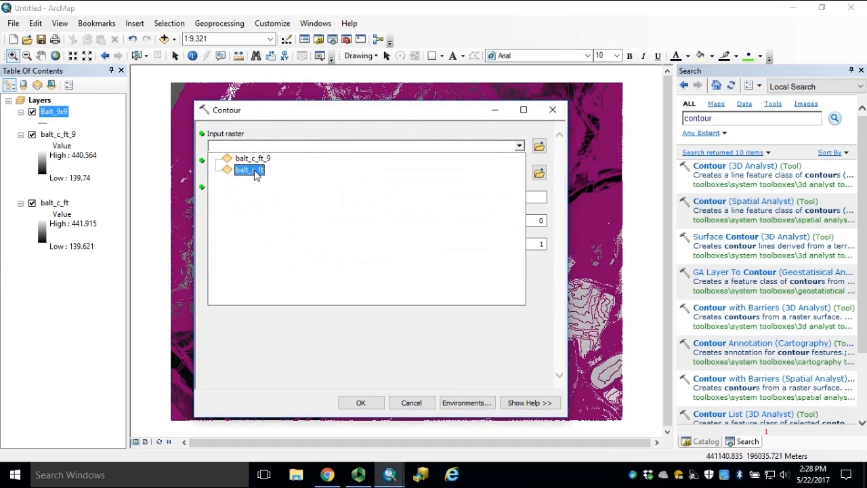
{"action": "left_click", "coordinate": [250, 169]}
Step: Create a file geodatabase named Contours in the Contours folder and save the output features in it as Raw_Contours
{"action": "left_click", "coordinate": [541, 174]}
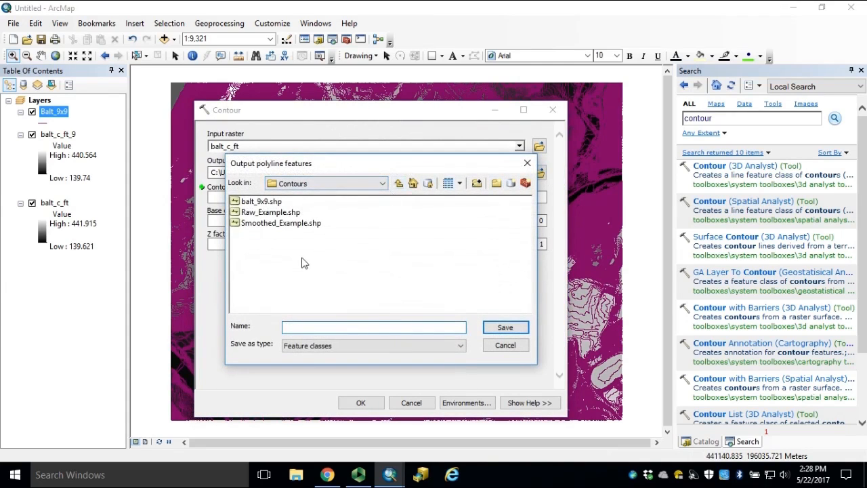
{"action": "left_click", "coordinate": [513, 184]}
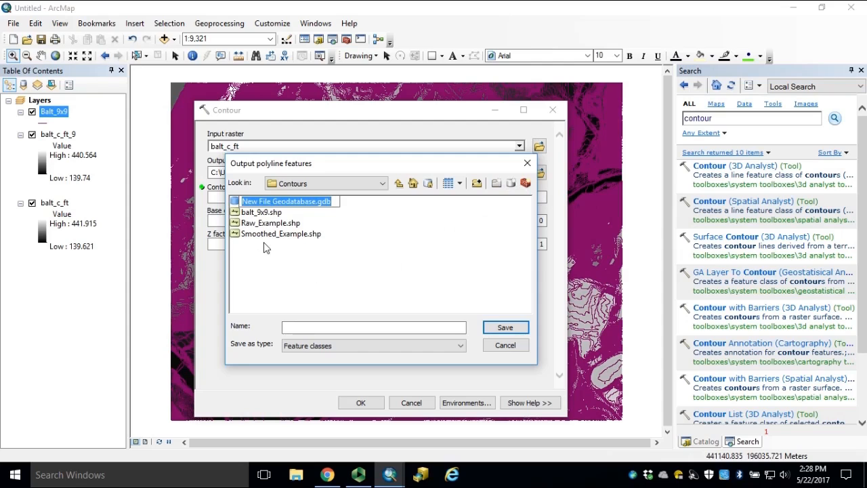
{"action": "type", "text": "Contours"}
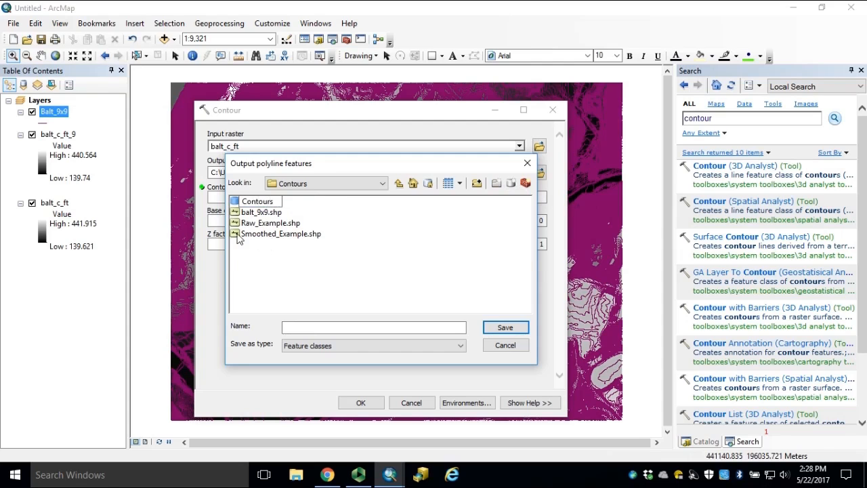
{"action": "key", "text": "Return"}
{"action": "double_click", "coordinate": [262, 204]}
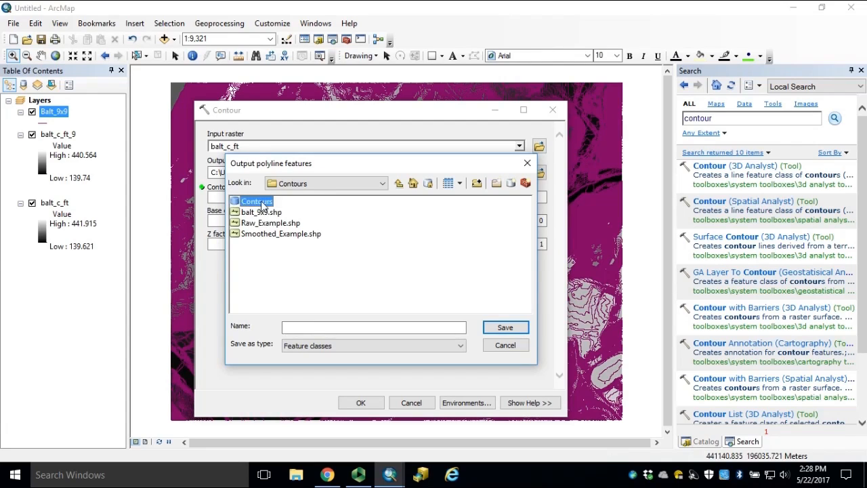
{"action": "left_click", "coordinate": [327, 330]}
{"action": "type", "text": "Raw_Contours"}
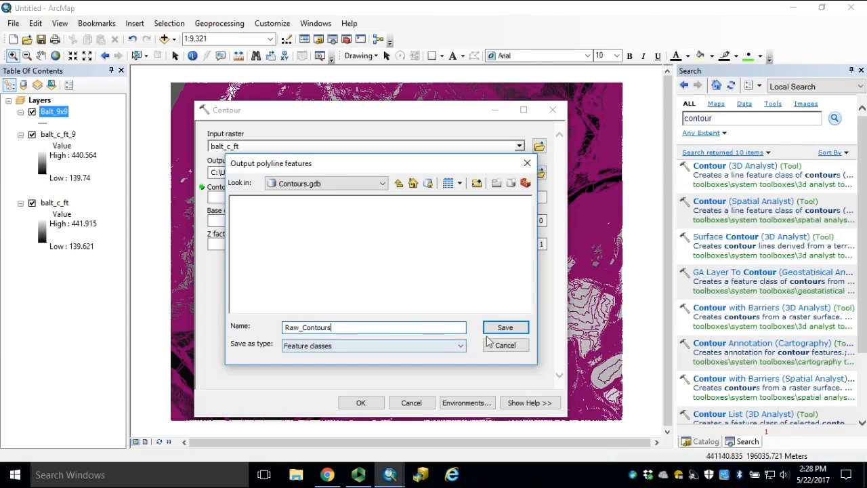
{"action": "left_click", "coordinate": [505, 328]}
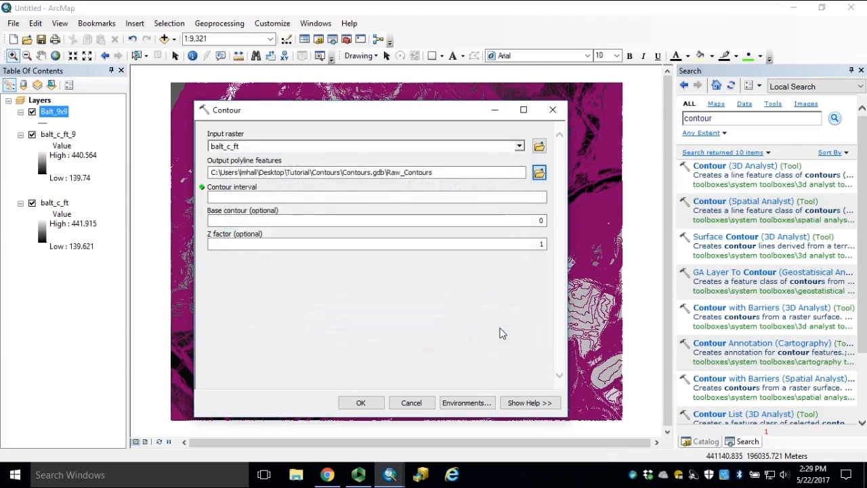
Step: Set the contour interval to 1 and run the Contour tool on the unsmoothed raster
{"action": "left_click", "coordinate": [538, 197]}
{"action": "type", "text": "1"}
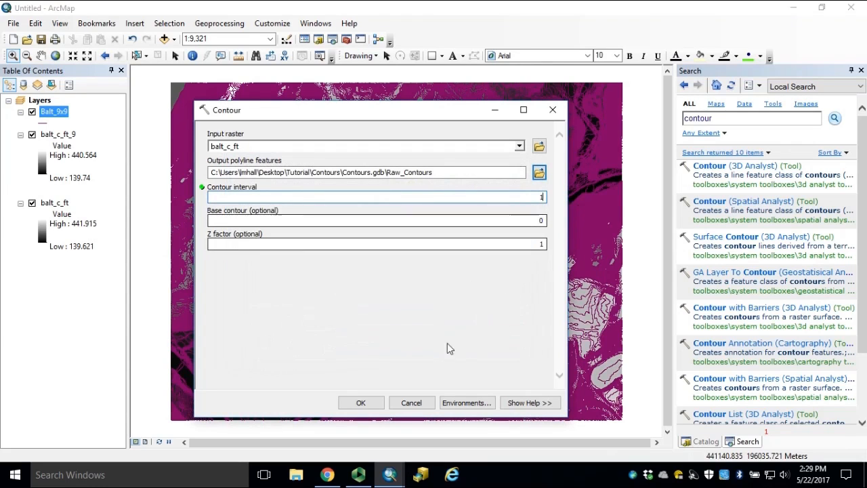
{"action": "left_click", "coordinate": [361, 403]}
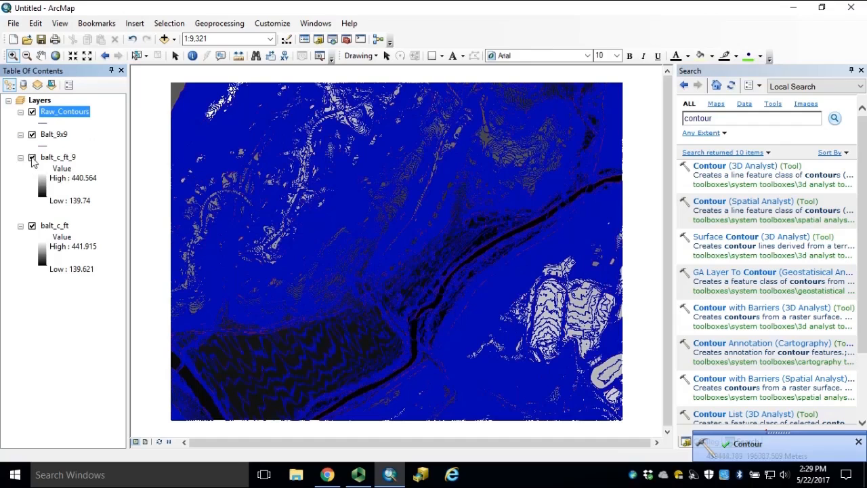
Step: Hide both elevation rasters and compare Raw_Contours with Balt_9x9 up close by switching the contour layers' visibility
{"action": "left_click", "coordinate": [32, 157]}
{"action": "left_click", "coordinate": [32, 227]}
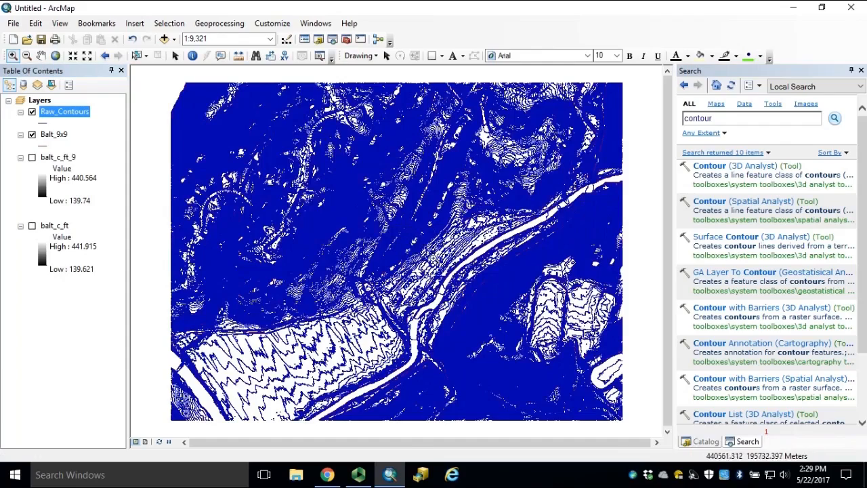
{"action": "left_click_drag", "start_coordinate": [398, 233], "coordinate": [435, 260]}
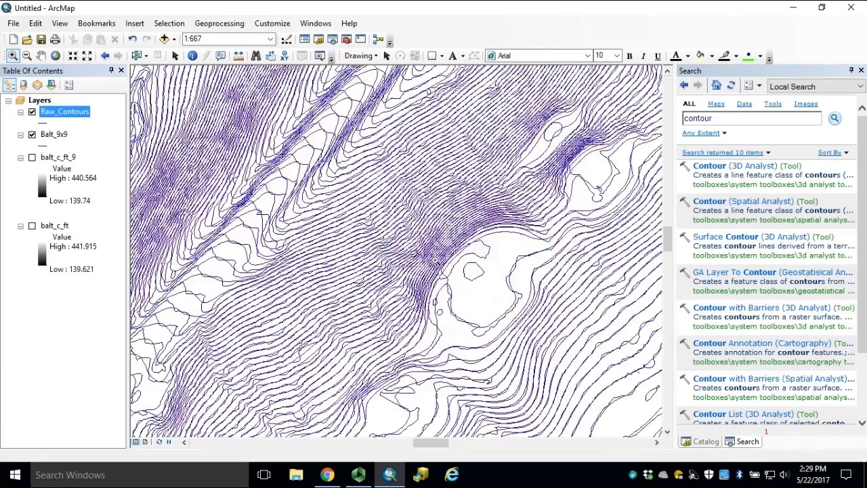
{"action": "left_click", "coordinate": [32, 112]}
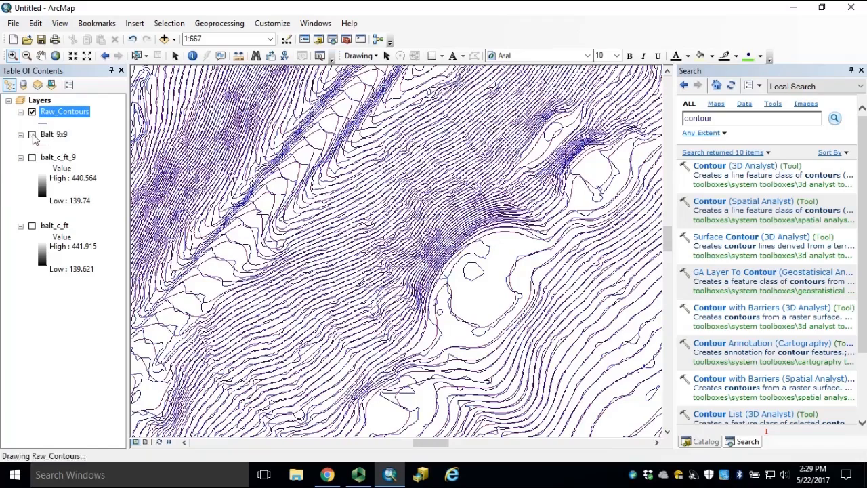
{"action": "left_click", "coordinate": [31, 135]}
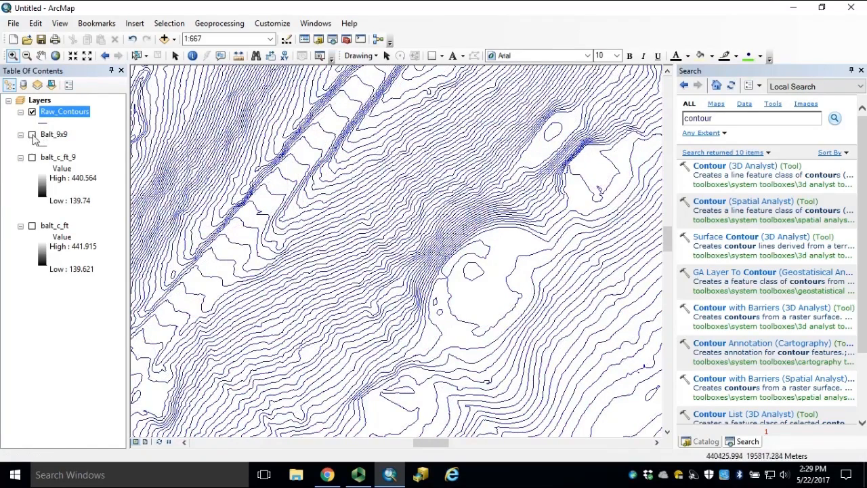
{"action": "left_click", "coordinate": [32, 135]}
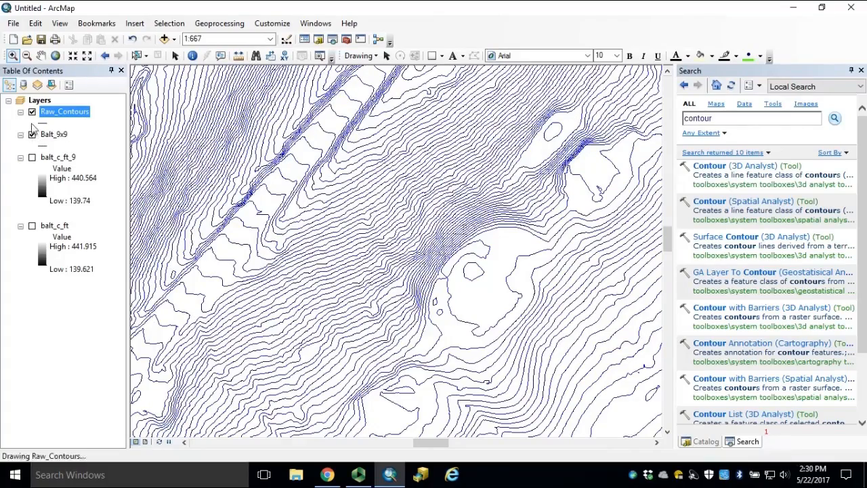
{"action": "left_click", "coordinate": [32, 113]}
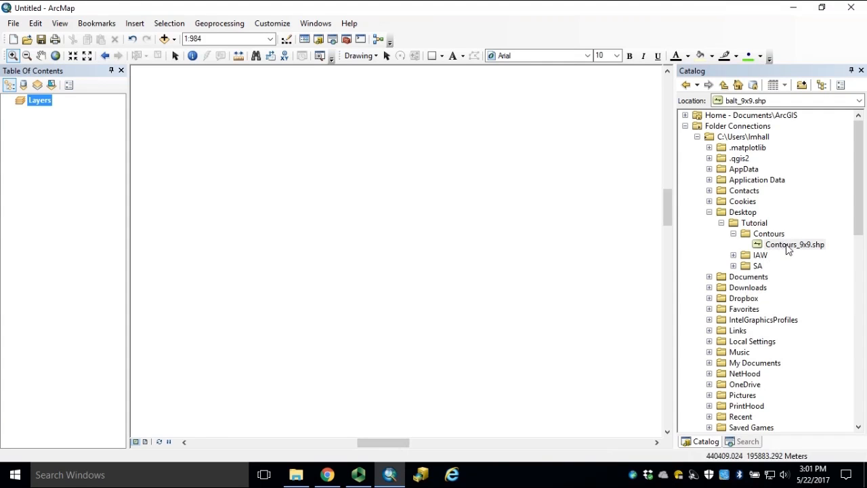
Step: Add Contours_9x9.shp from the Contours folder to the map and open its attribute table
{"action": "left_click_drag", "start_coordinate": [794, 245], "coordinate": [396, 236]}
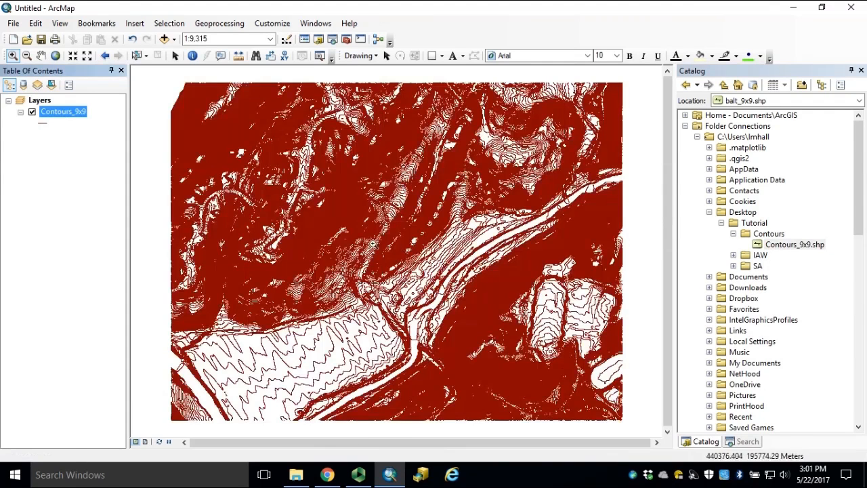
{"action": "right_click", "coordinate": [56, 115]}
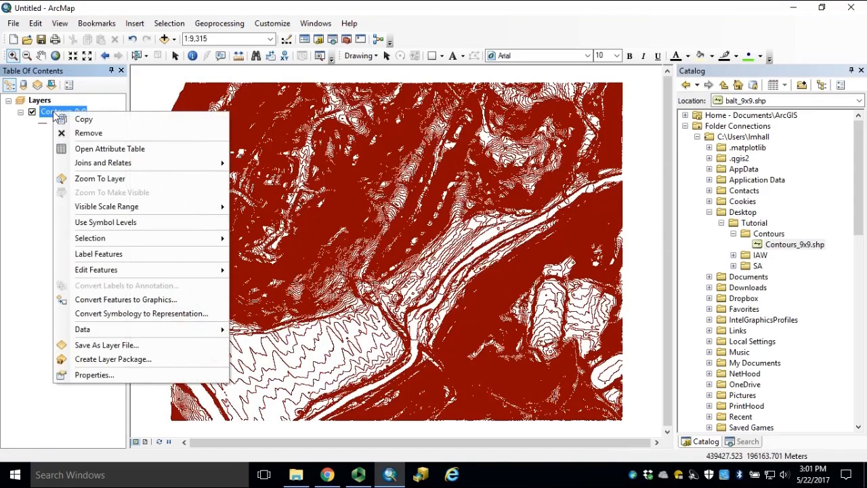
{"action": "left_click", "coordinate": [176, 151]}
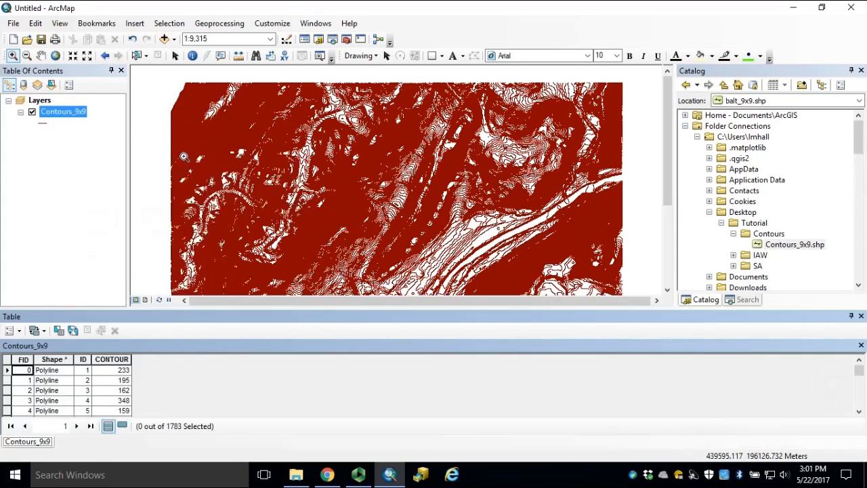
Step: Add a Short Integer field named INDEX to the Contours_9x9 attribute table
{"action": "left_click", "coordinate": [19, 331]}
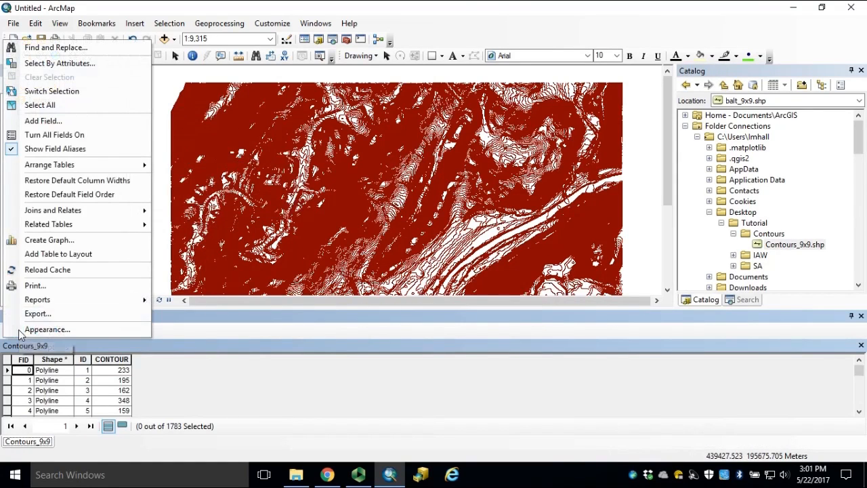
{"action": "left_click", "coordinate": [74, 127]}
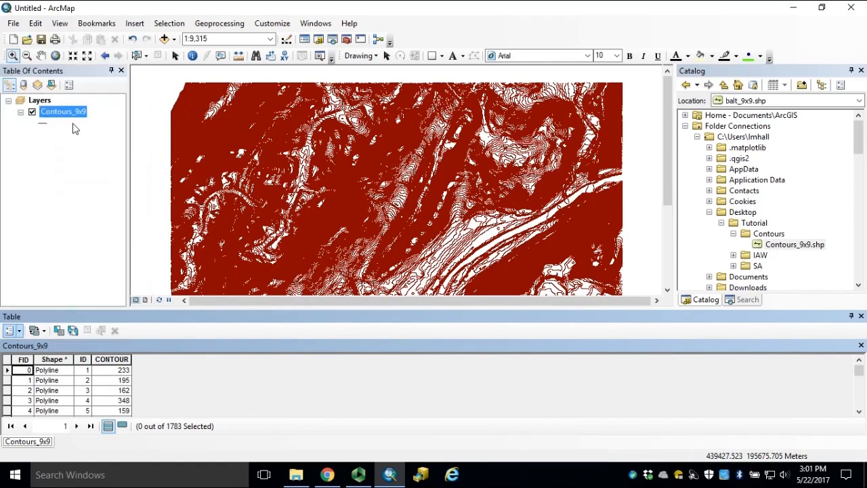
{"action": "type", "text": "INDEX"}
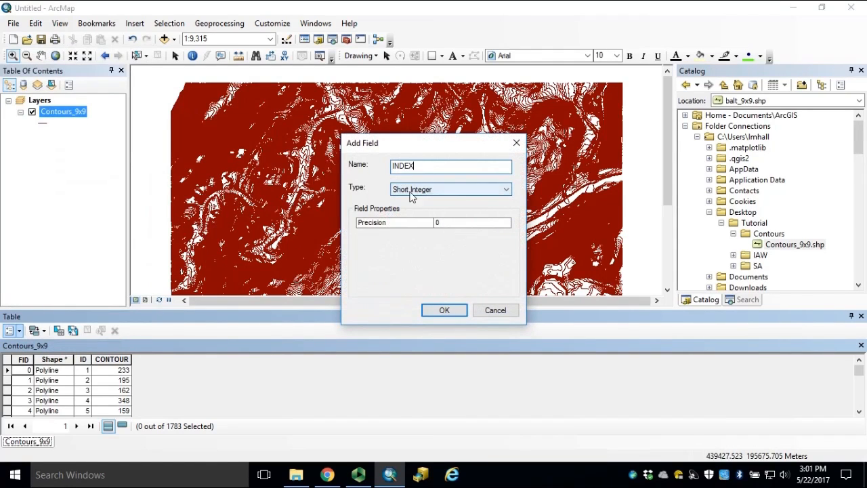
{"action": "left_click", "coordinate": [445, 310]}
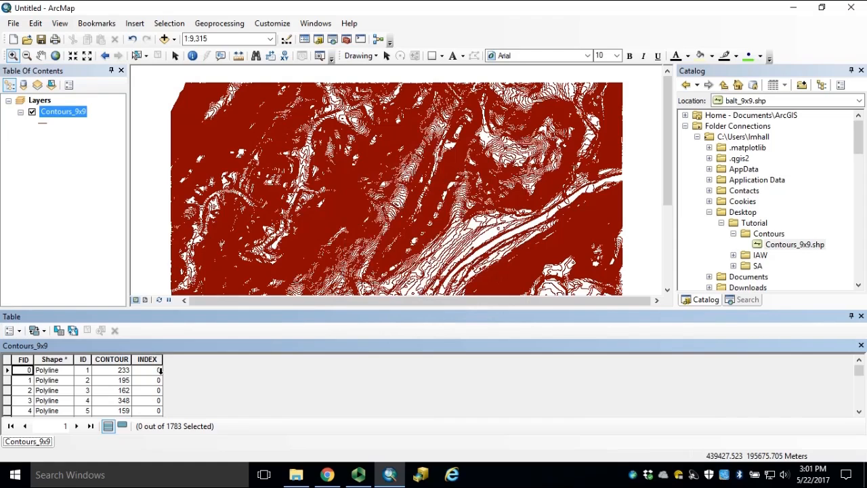
Step: Calculate the INDEX field of Contours_9x9 with the expression [CONTOUR] mod (10), continuing outside an edit session, and close the table
{"action": "right_click", "coordinate": [154, 359]}
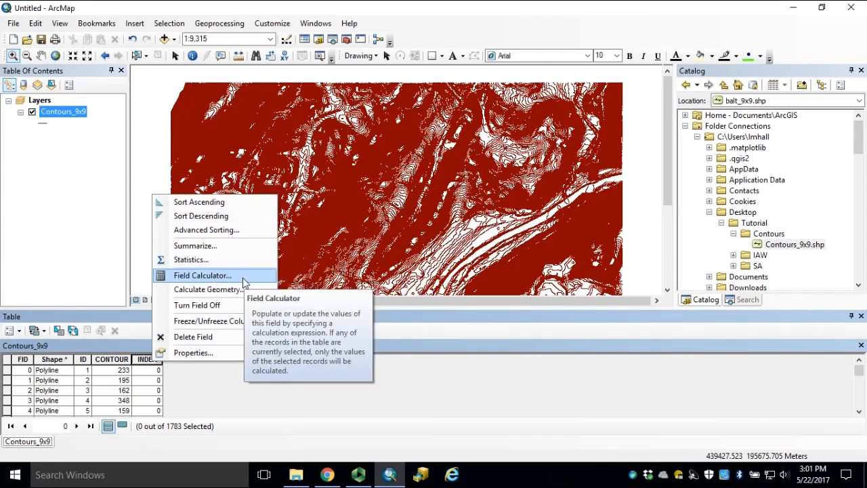
{"action": "left_click", "coordinate": [202, 276]}
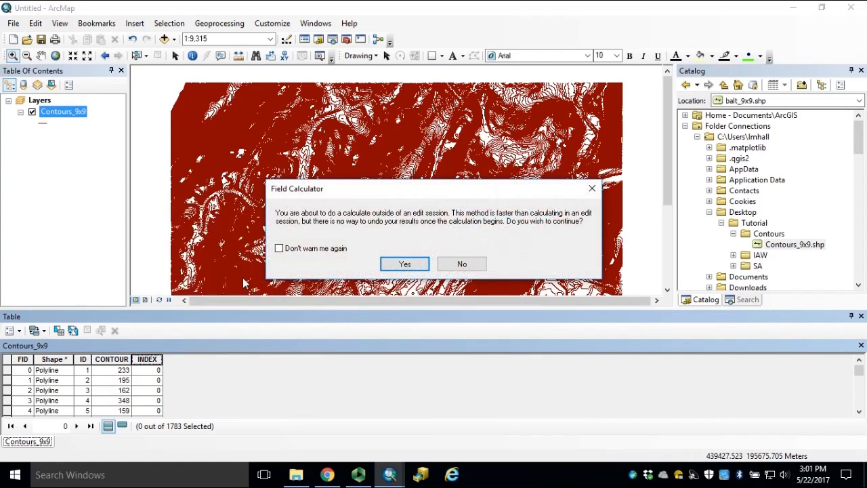
{"action": "left_click", "coordinate": [404, 264]}
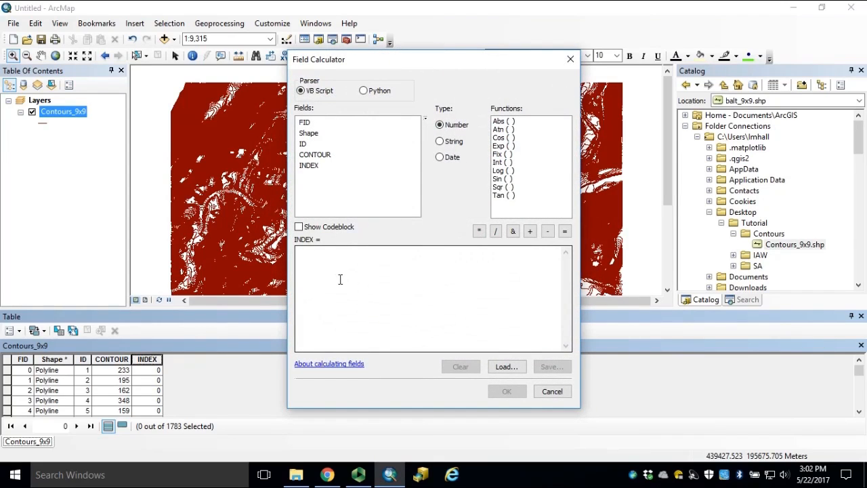
{"action": "left_click", "coordinate": [379, 285]}
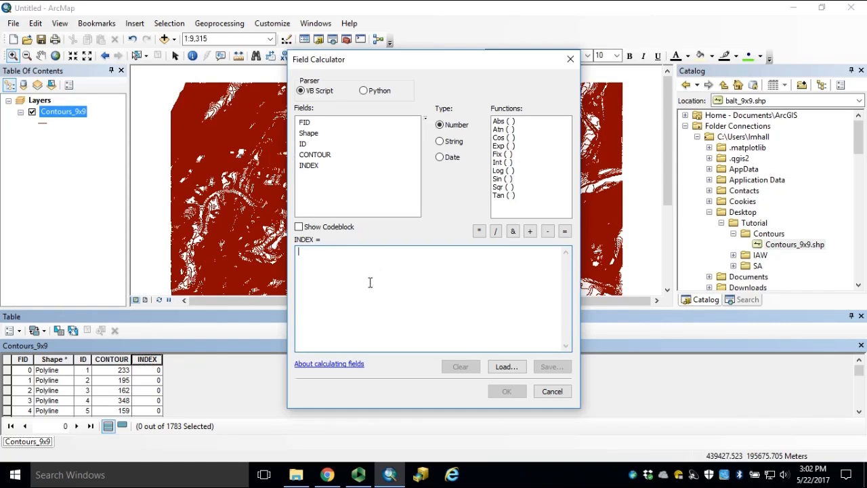
{"action": "double_click", "coordinate": [315, 155]}
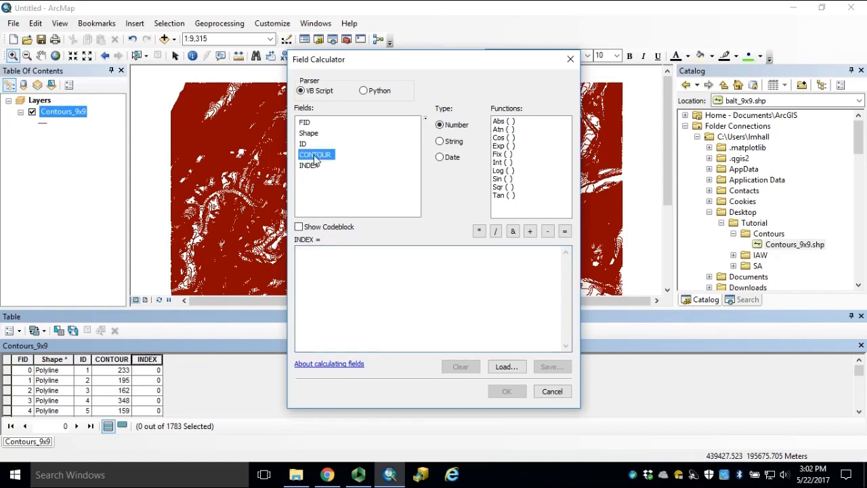
{"action": "type", "text": "mo"}
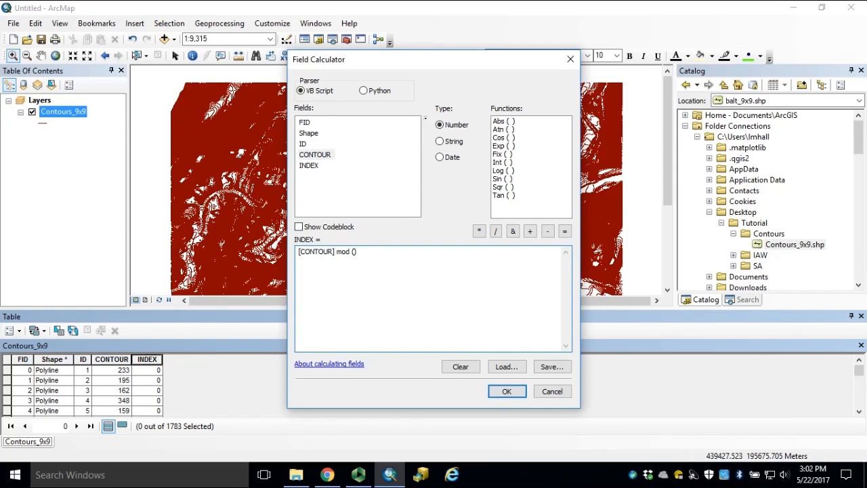
{"action": "type", "text": "d (10)"}
{"action": "left_click_drag", "start_coordinate": [385, 256], "coordinate": [286, 252]}
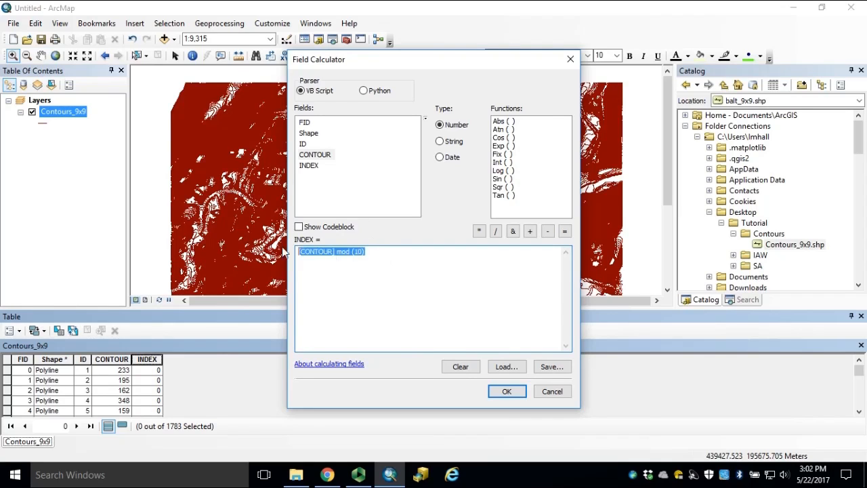
{"action": "left_click", "coordinate": [397, 262]}
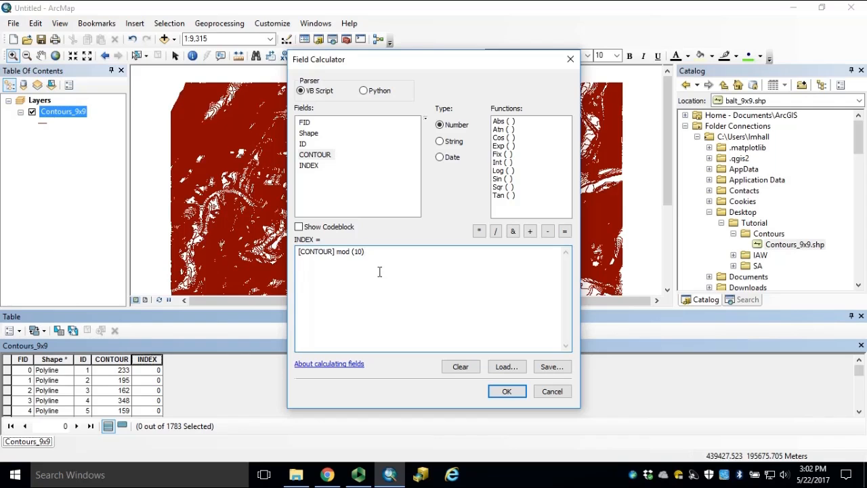
{"action": "left_click", "coordinate": [516, 395]}
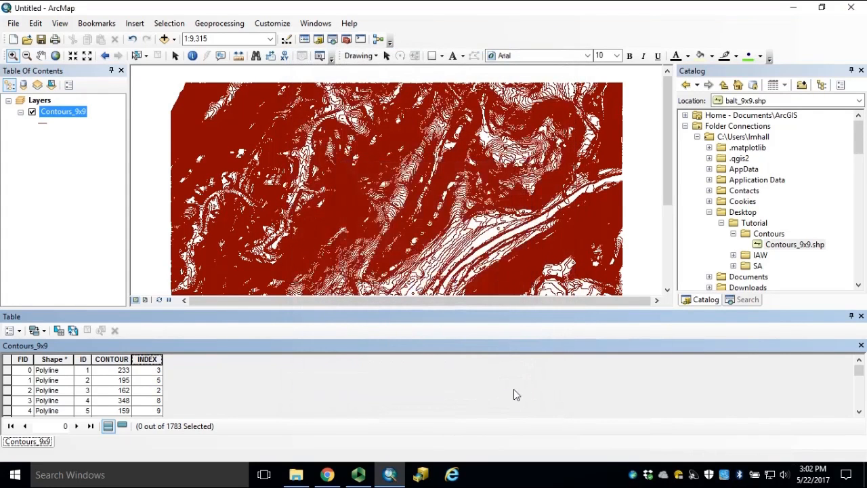
{"action": "left_click", "coordinate": [861, 317]}
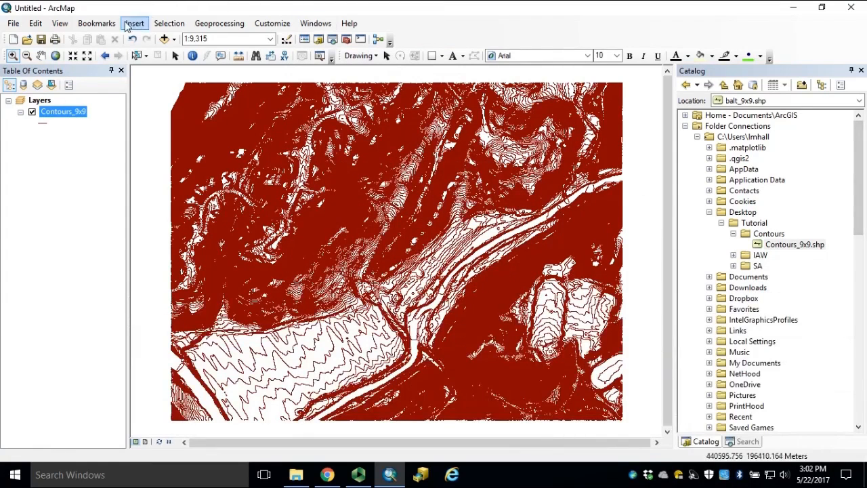
Step: Select the Contours_9x9 features where "INDEX" = 0 to check the index contours on the map, and clear the selection
{"action": "left_click", "coordinate": [169, 23]}
{"action": "left_click", "coordinate": [205, 39]}
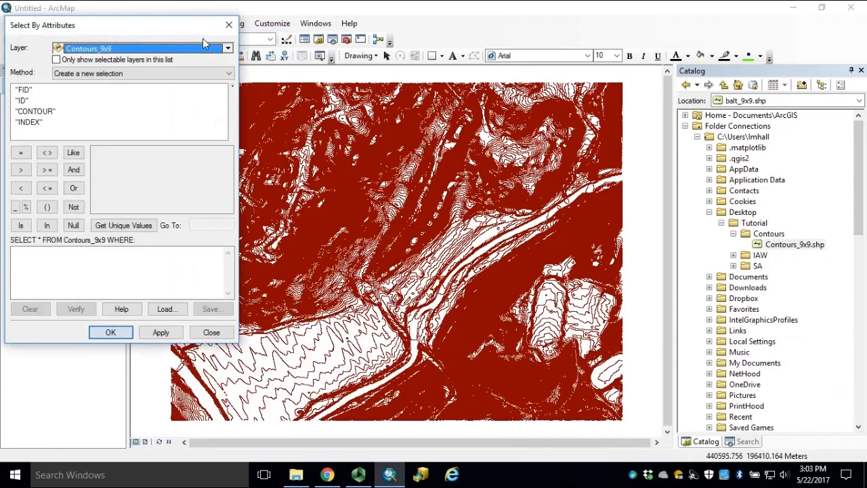
{"action": "double_click", "coordinate": [33, 123]}
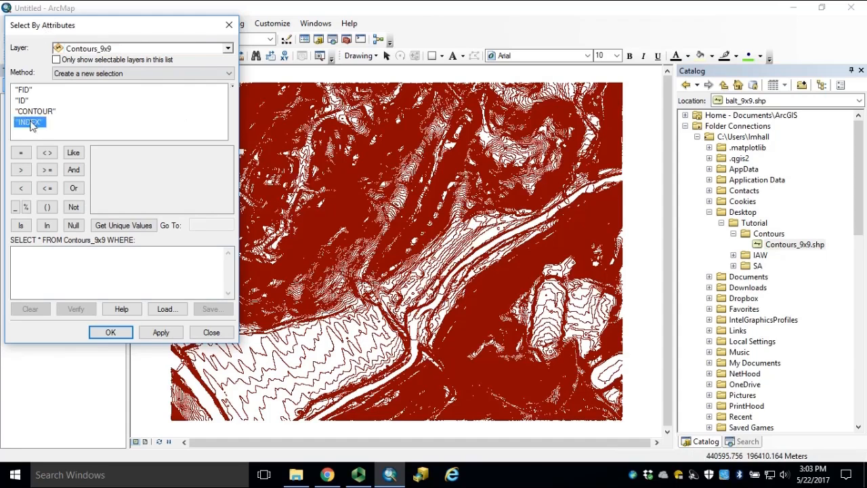
{"action": "left_click", "coordinate": [21, 153]}
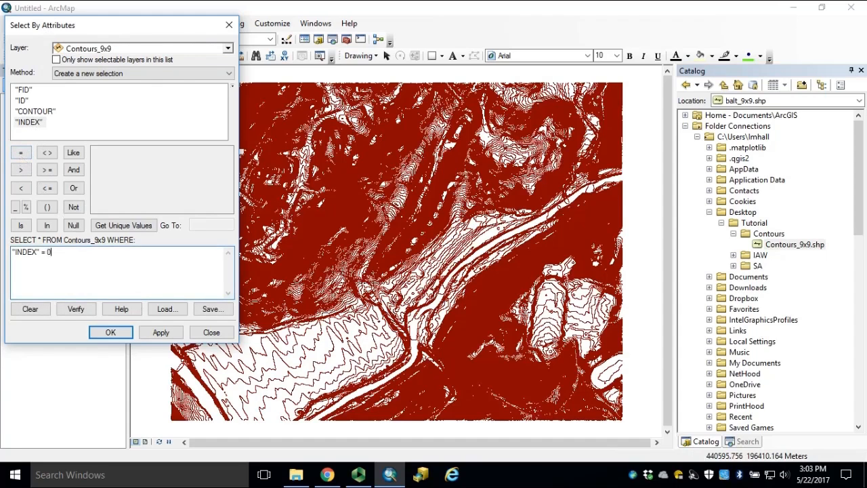
{"action": "left_click", "coordinate": [169, 333]}
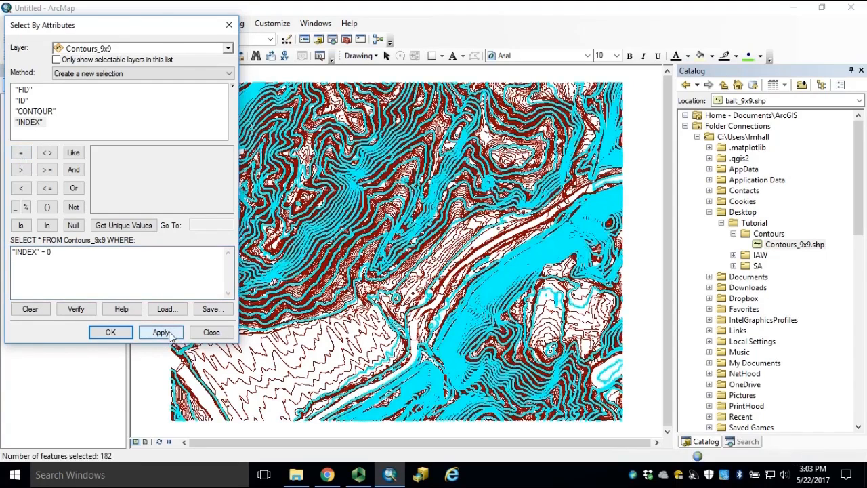
{"action": "left_click", "coordinate": [229, 25]}
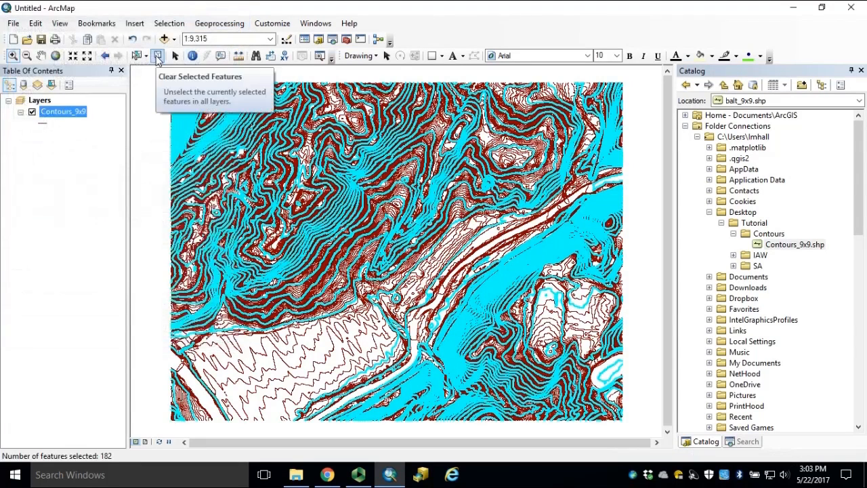
{"action": "left_click", "coordinate": [158, 56]}
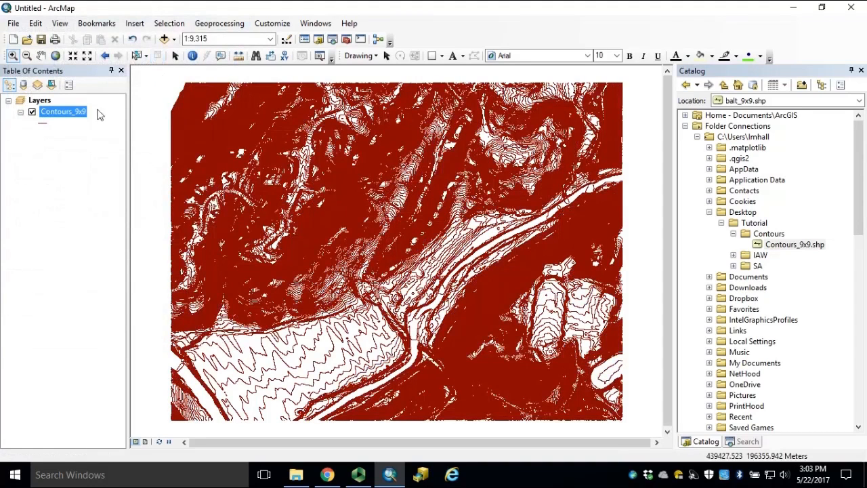
Step: Turn on labels for Contours_9x9, defining classes of features labeled differently, with CONTOUR as the label field
{"action": "double_click", "coordinate": [60, 115]}
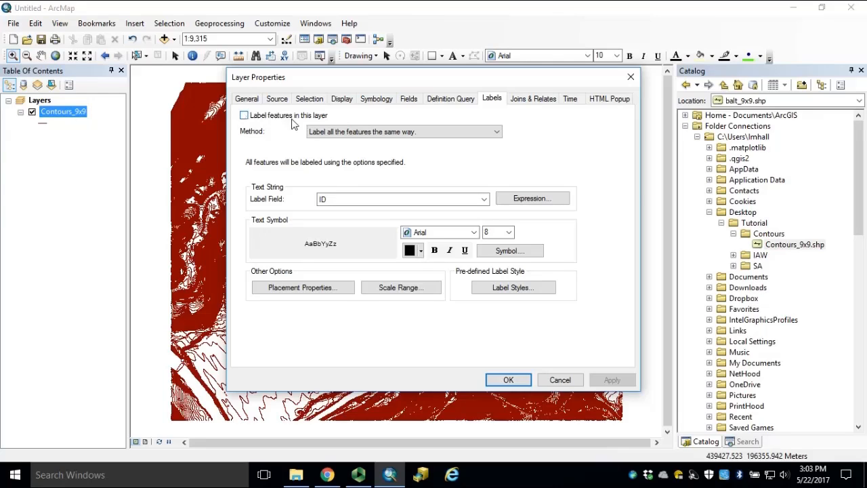
{"action": "left_click", "coordinate": [245, 116]}
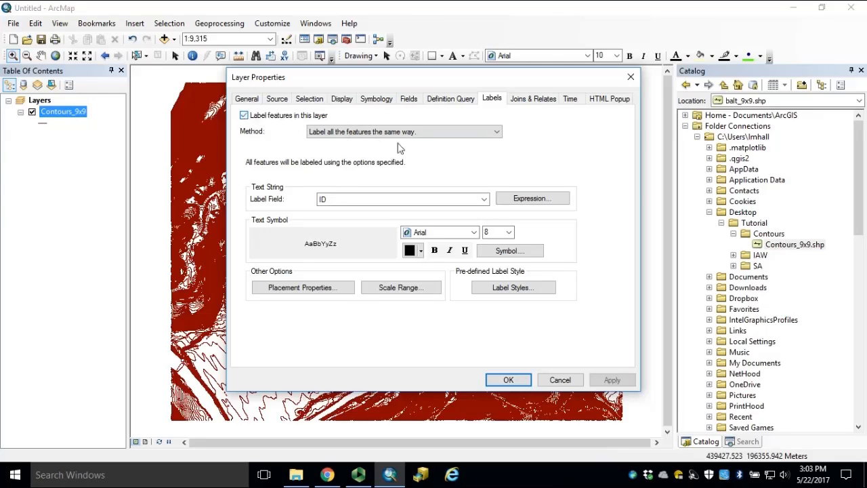
{"action": "left_click", "coordinate": [444, 132]}
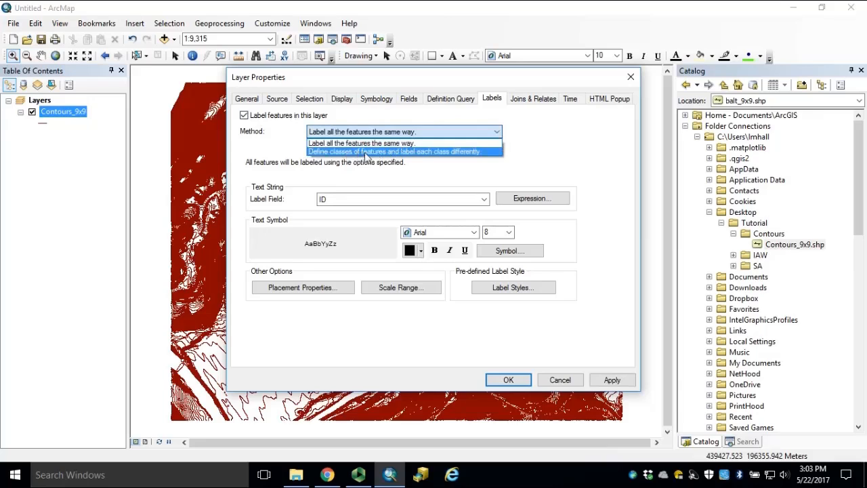
{"action": "left_click", "coordinate": [391, 152]}
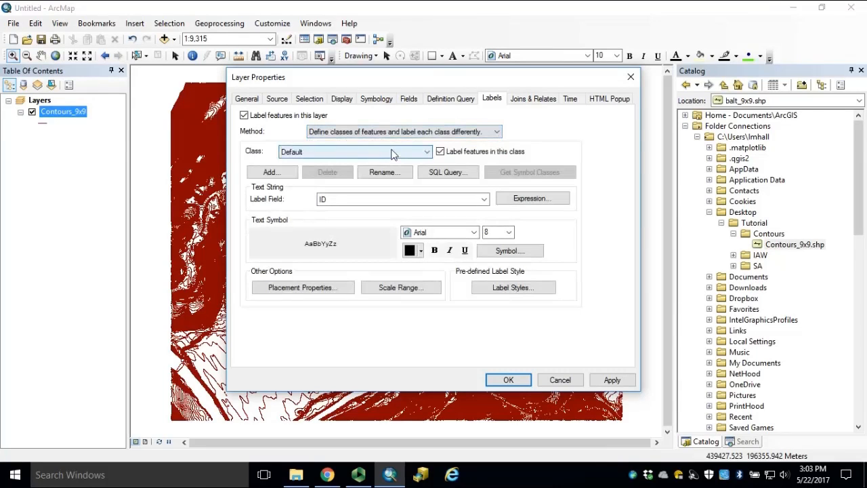
{"action": "left_click", "coordinate": [485, 200]}
{"action": "left_click", "coordinate": [342, 226]}
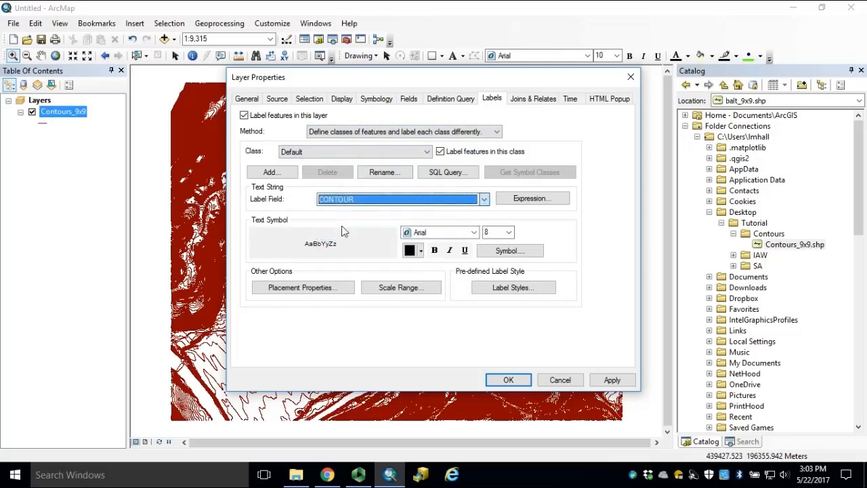
Step: Restrict the Default label class to index contours with the SQL query "INDEX" = 0 and apply the layer properties
{"action": "left_click", "coordinate": [474, 176]}
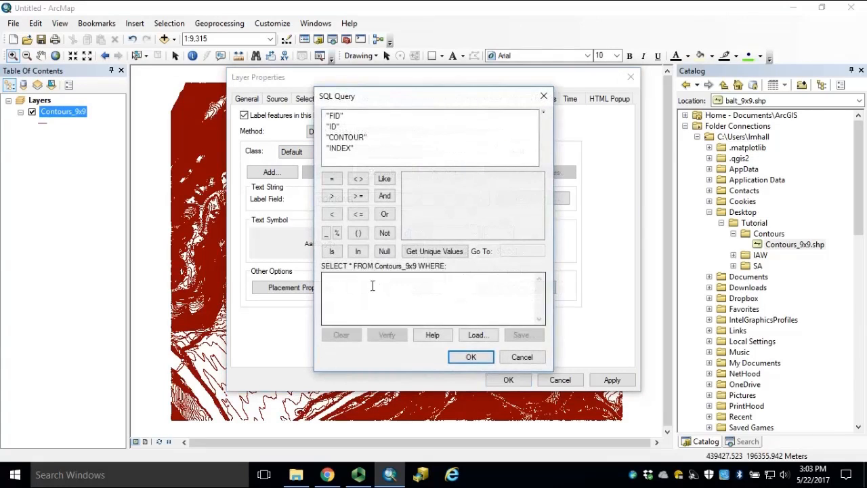
{"action": "double_click", "coordinate": [342, 149]}
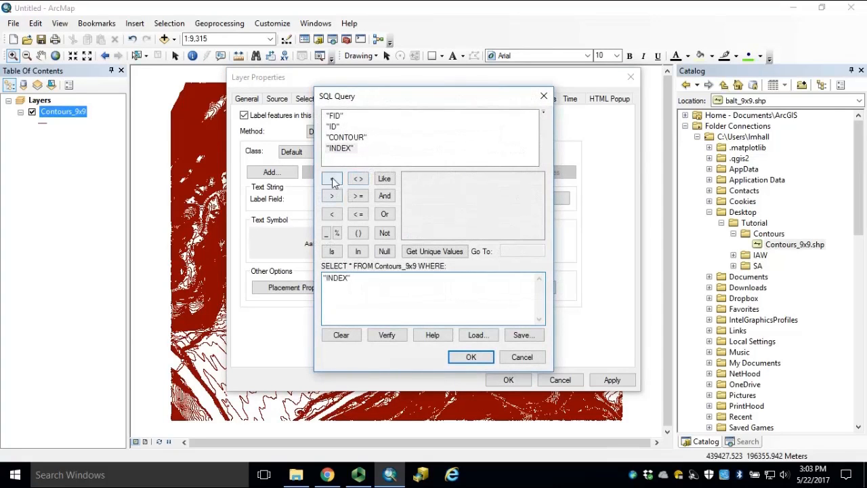
{"action": "left_click", "coordinate": [332, 179]}
{"action": "left_click", "coordinate": [471, 357]}
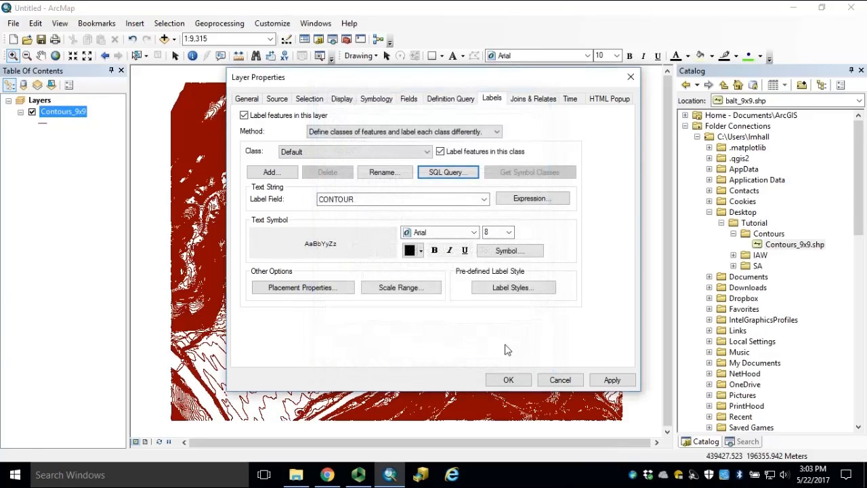
{"action": "left_click", "coordinate": [612, 381]}
{"action": "left_click", "coordinate": [508, 380]}
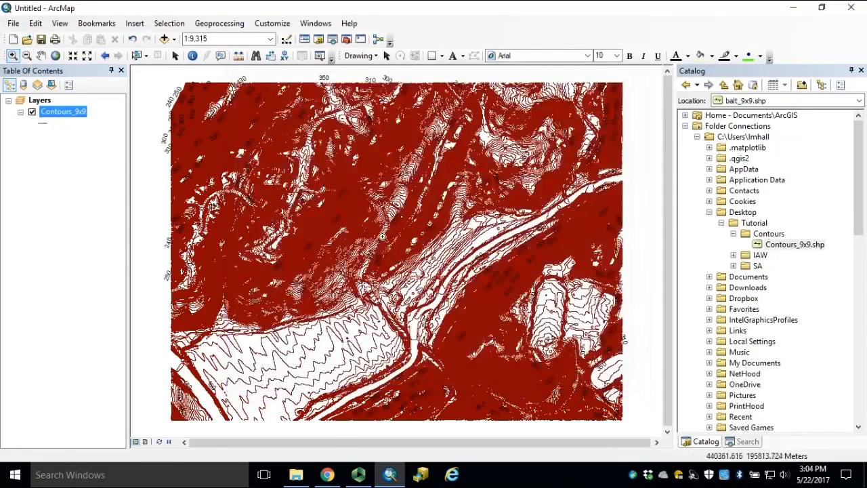
Step: Symbolize Contours_9x9 by unique values of the INDEX field and add only the value 0 as a category
{"action": "left_click_drag", "start_coordinate": [366, 217], "coordinate": [437, 267]}
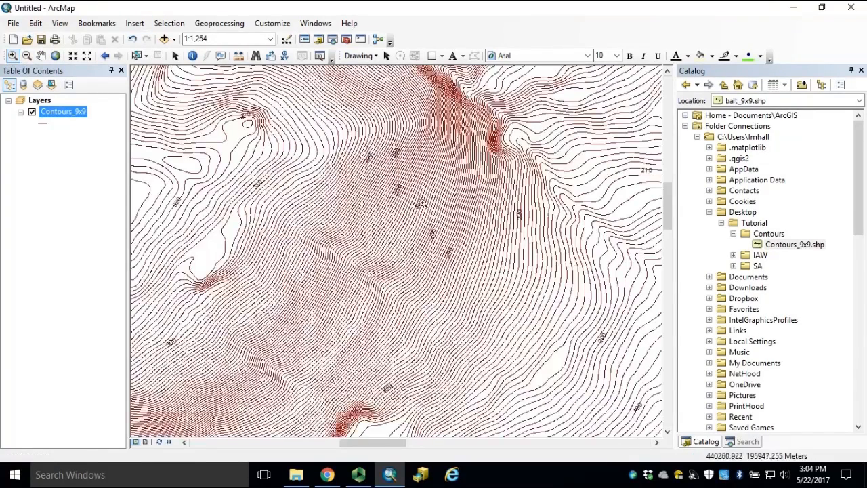
{"action": "left_click", "coordinate": [421, 204]}
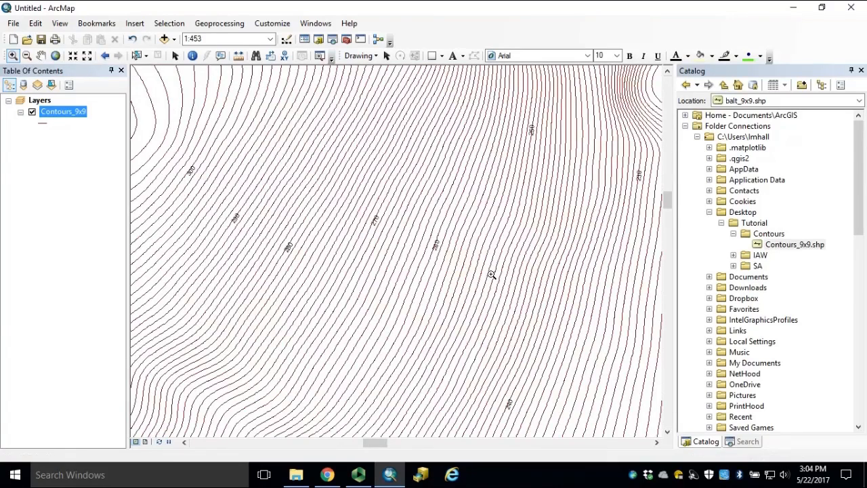
{"action": "double_click", "coordinate": [61, 114]}
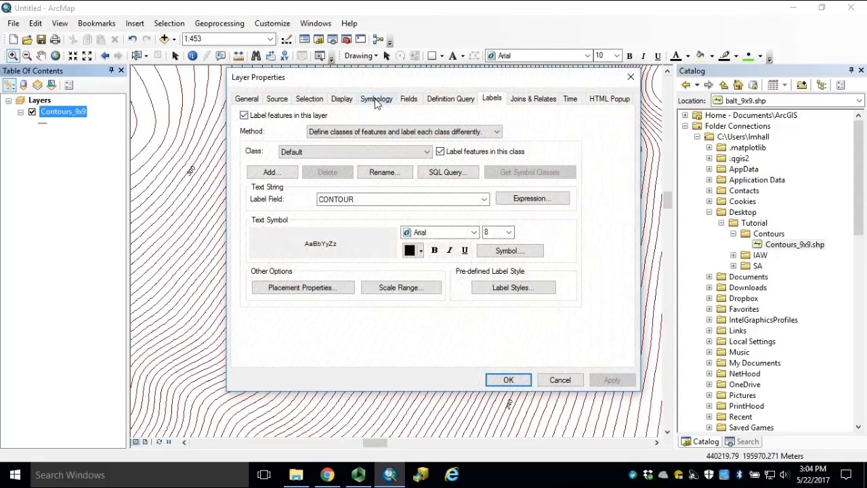
{"action": "left_click", "coordinate": [377, 100]}
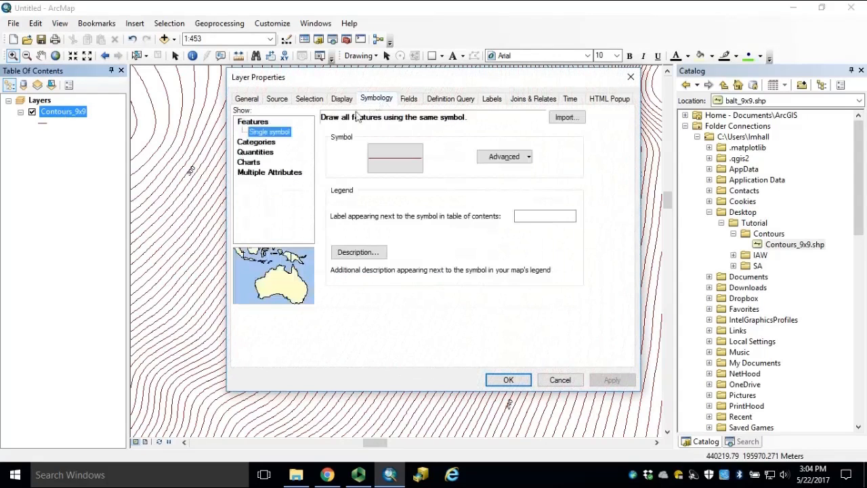
{"action": "left_click", "coordinate": [255, 143]}
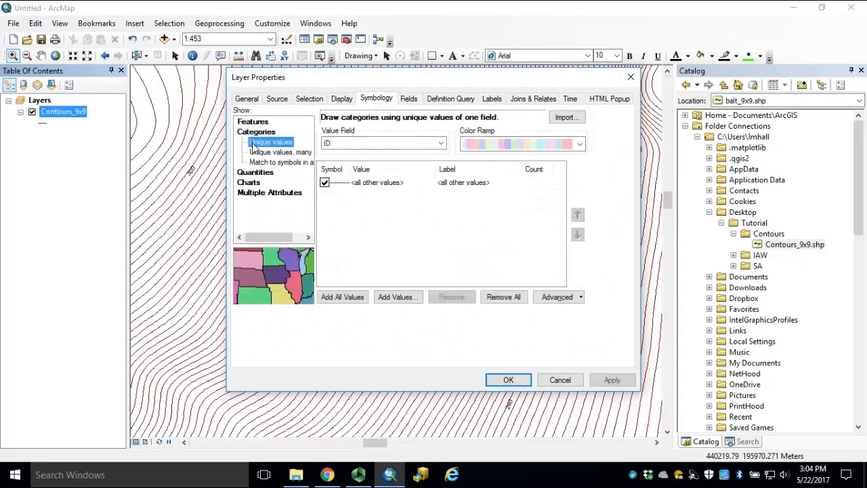
{"action": "left_click", "coordinate": [381, 145]}
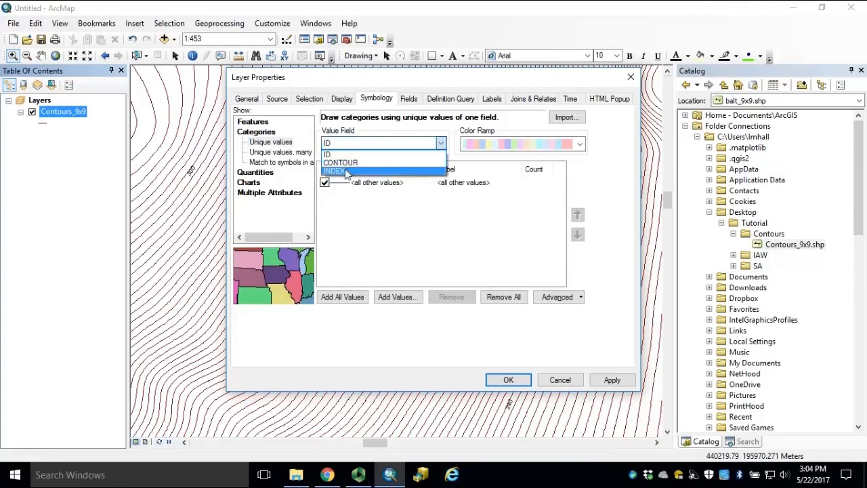
{"action": "left_click", "coordinate": [346, 172]}
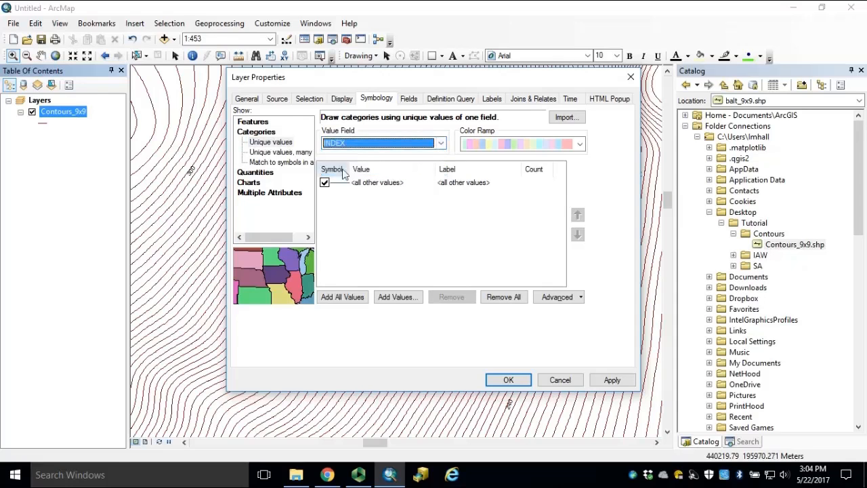
{"action": "left_click", "coordinate": [401, 299]}
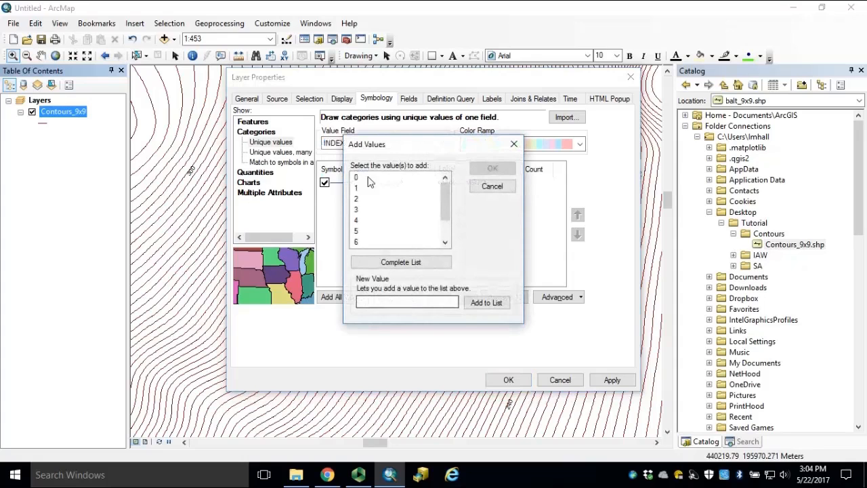
{"action": "left_click", "coordinate": [357, 178]}
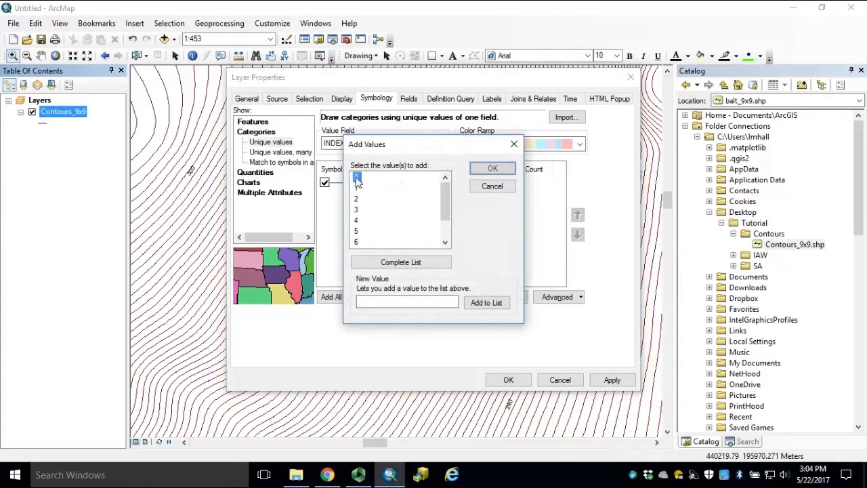
{"action": "left_click", "coordinate": [492, 170]}
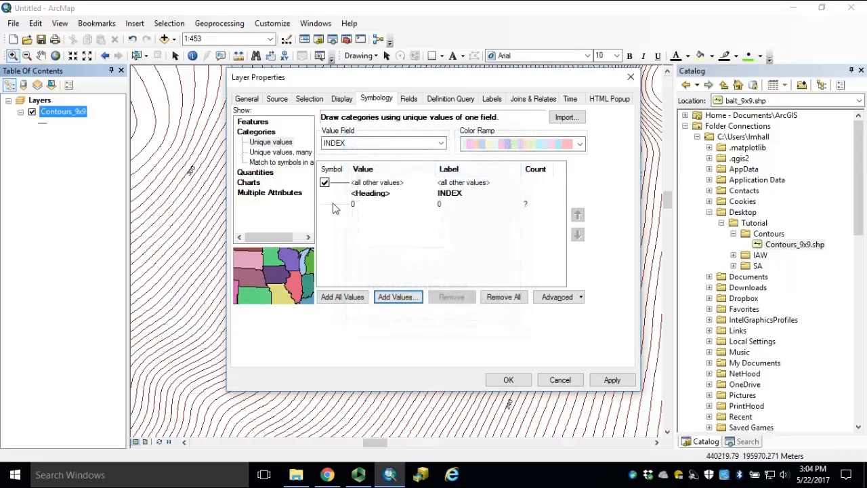
Step: Give the INDEX value 0 category a red line symbol with a width of 2
{"action": "double_click", "coordinate": [332, 205]}
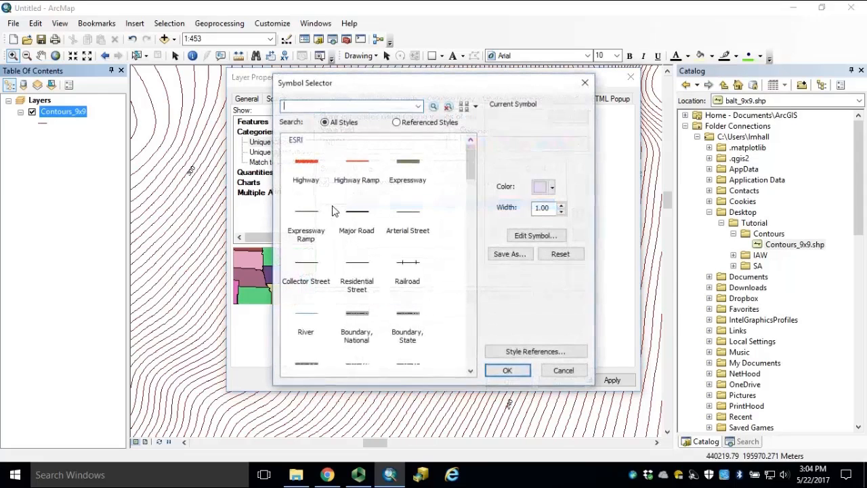
{"action": "left_click", "coordinate": [553, 187]}
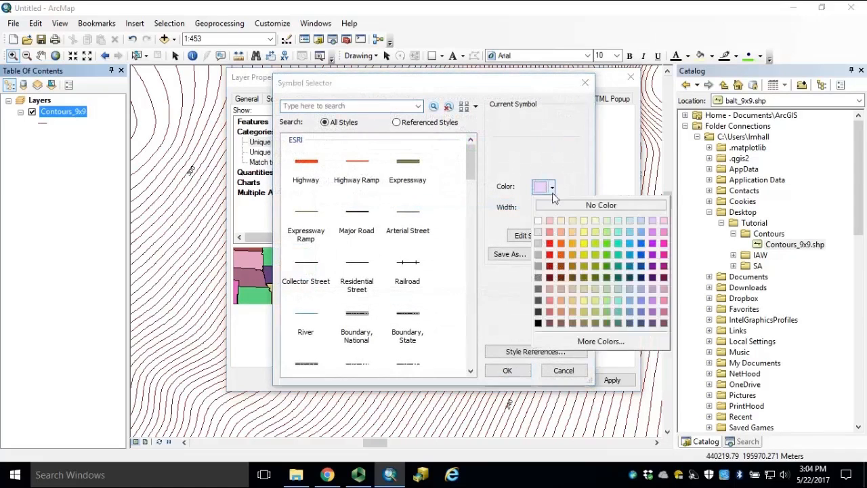
{"action": "left_click", "coordinate": [551, 256]}
{"action": "left_click", "coordinate": [561, 205]}
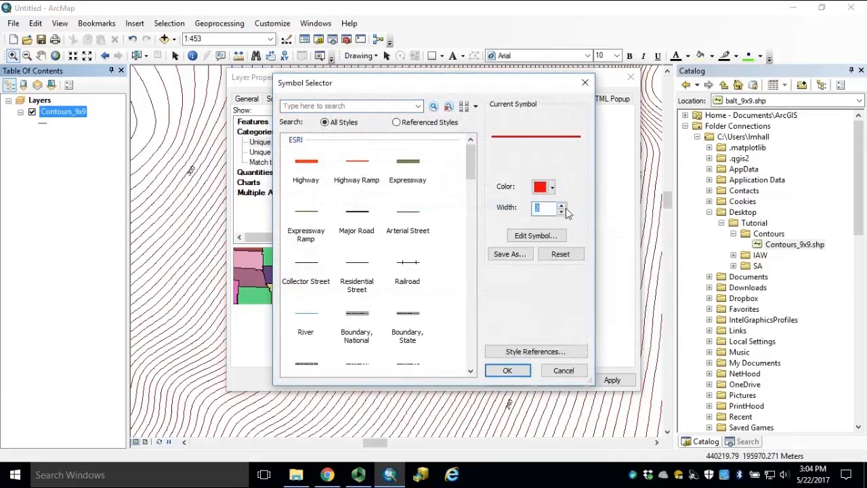
{"action": "left_click", "coordinate": [508, 370]}
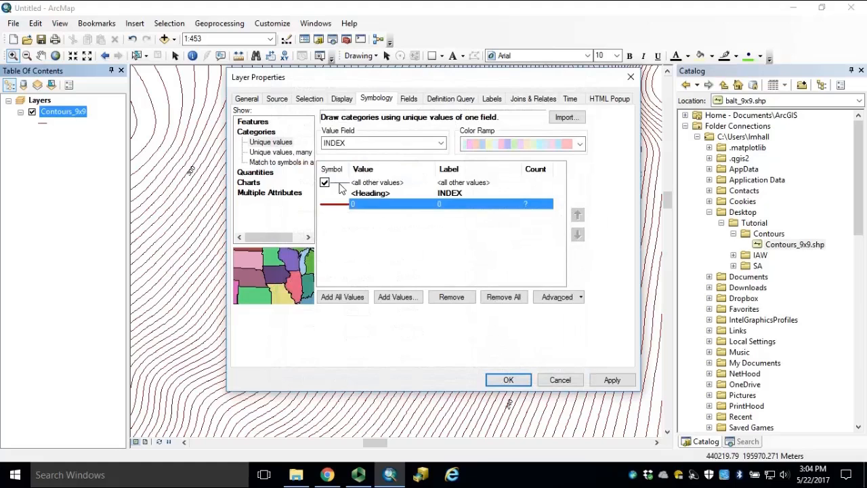
Step: Set the line symbol for all other values to dark gray, apply the symbology, and inspect the index contours up close
{"action": "double_click", "coordinate": [339, 184]}
{"action": "left_click", "coordinate": [552, 187]}
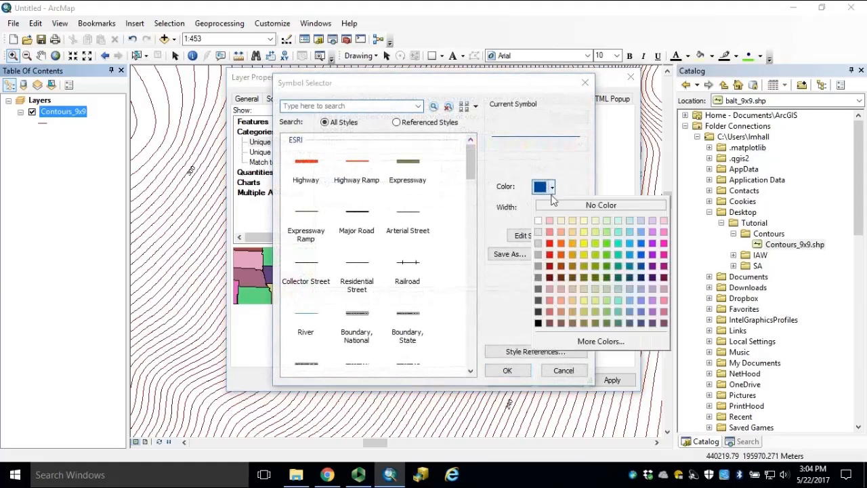
{"action": "left_click", "coordinate": [538, 323]}
{"action": "left_click", "coordinate": [552, 187]}
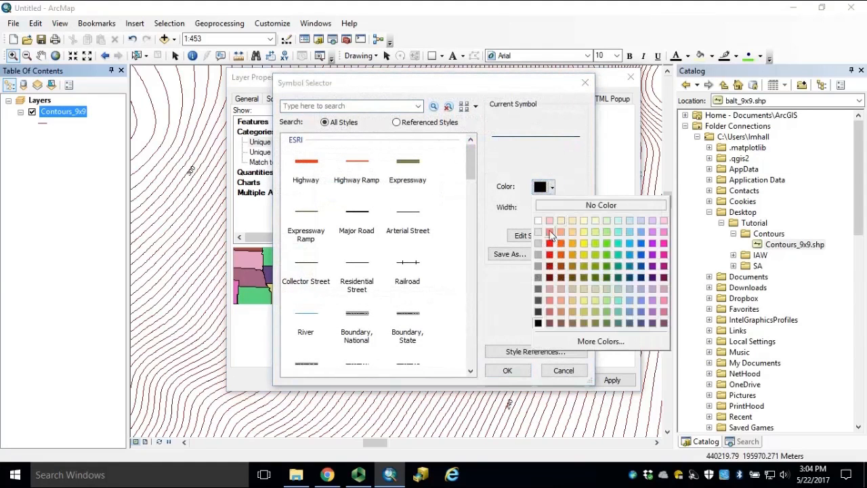
{"action": "left_click", "coordinate": [538, 311]}
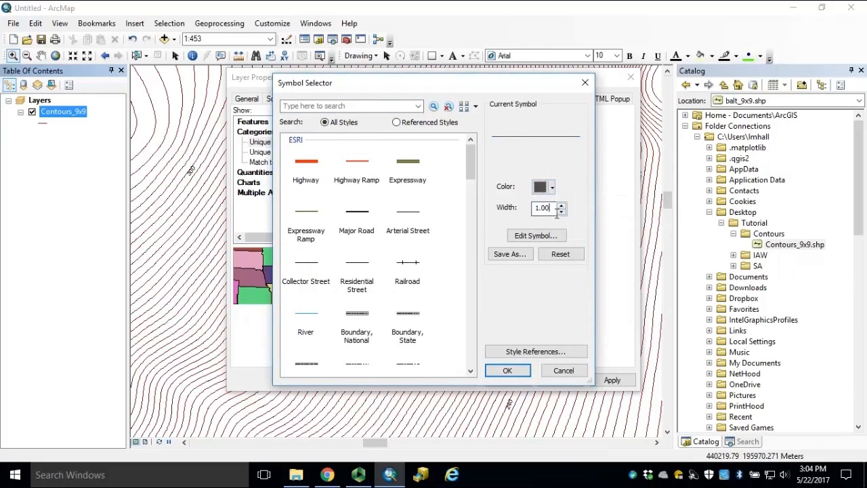
{"action": "left_click", "coordinate": [507, 370]}
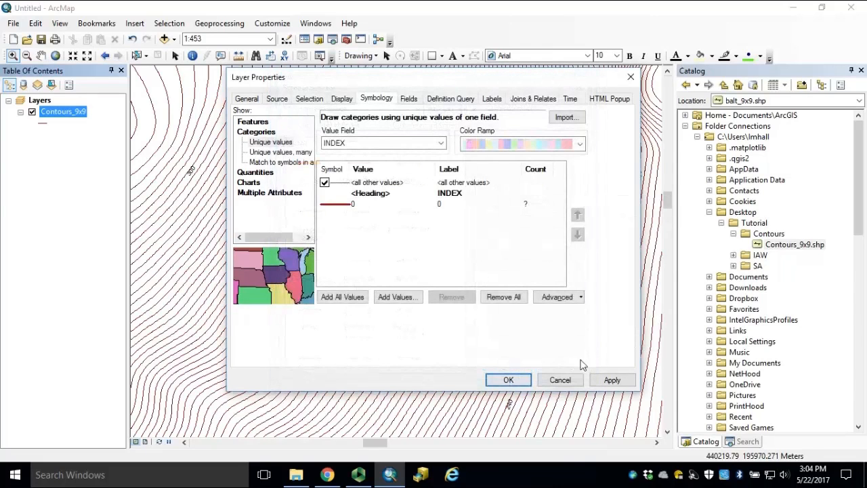
{"action": "left_click", "coordinate": [611, 380]}
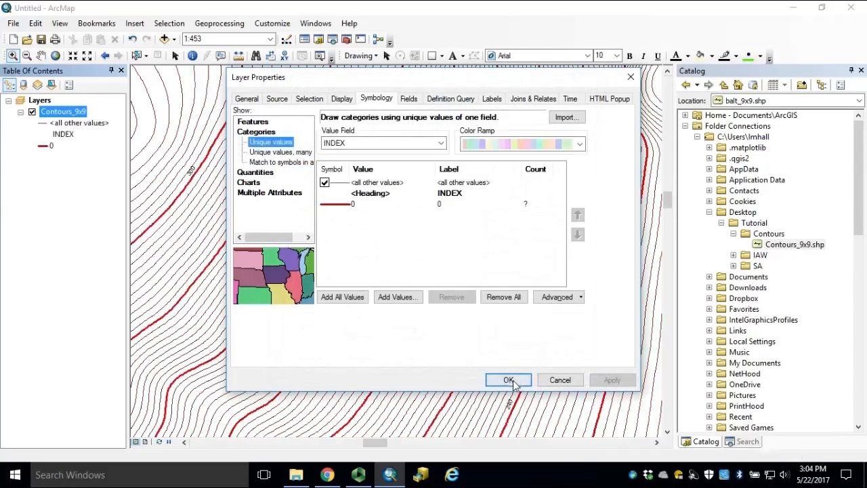
{"action": "left_click", "coordinate": [508, 380]}
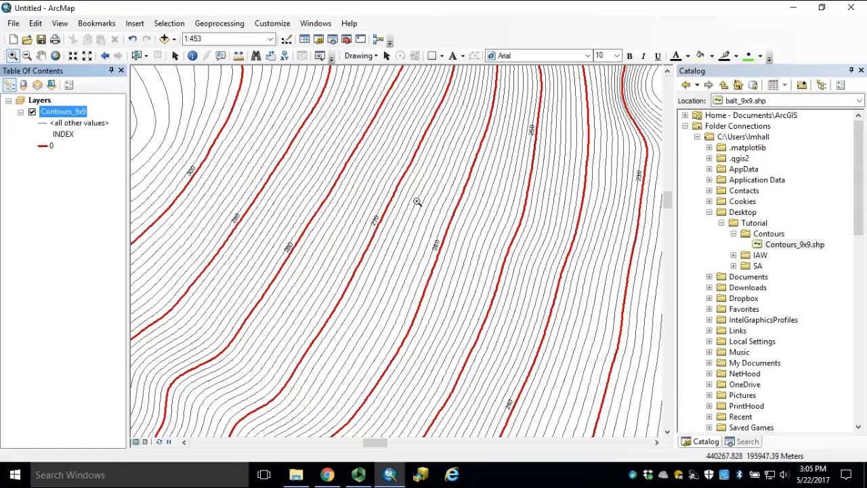
{"action": "left_click_drag", "start_coordinate": [179, 152], "coordinate": [358, 304]}
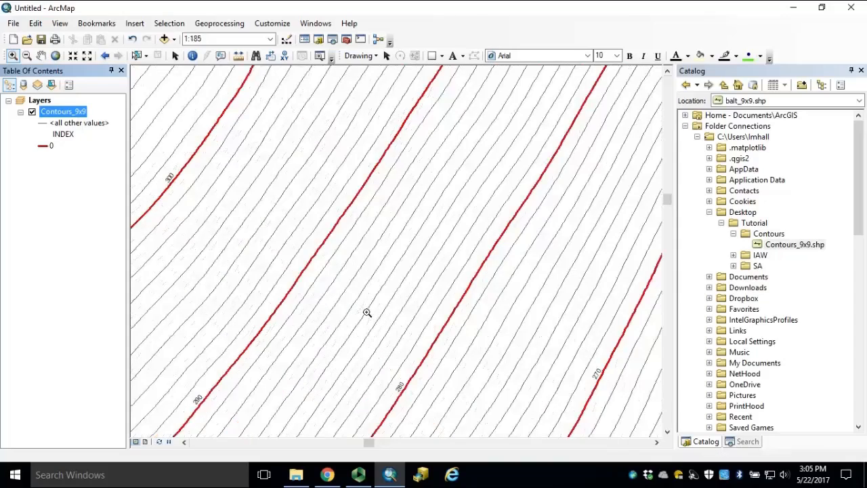